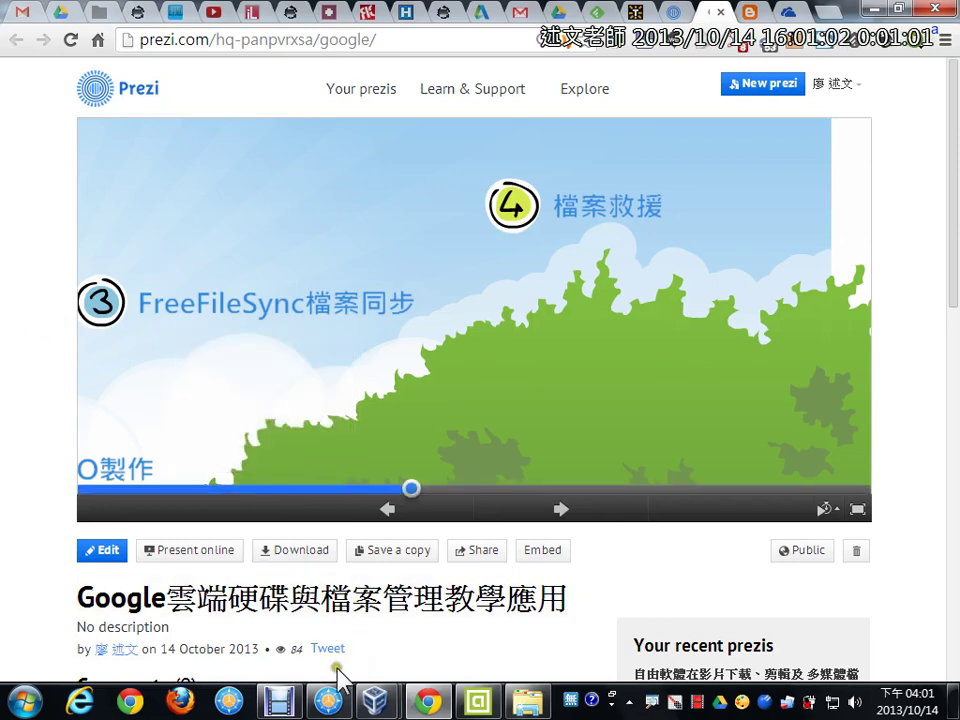
Switch to FreeCommander and launch FreeFileSync.exe from the FreeFileSync檔案同步免費軟體 folder in D:\綠色軟體
{"action": "left_click", "coordinate": [328, 702]}
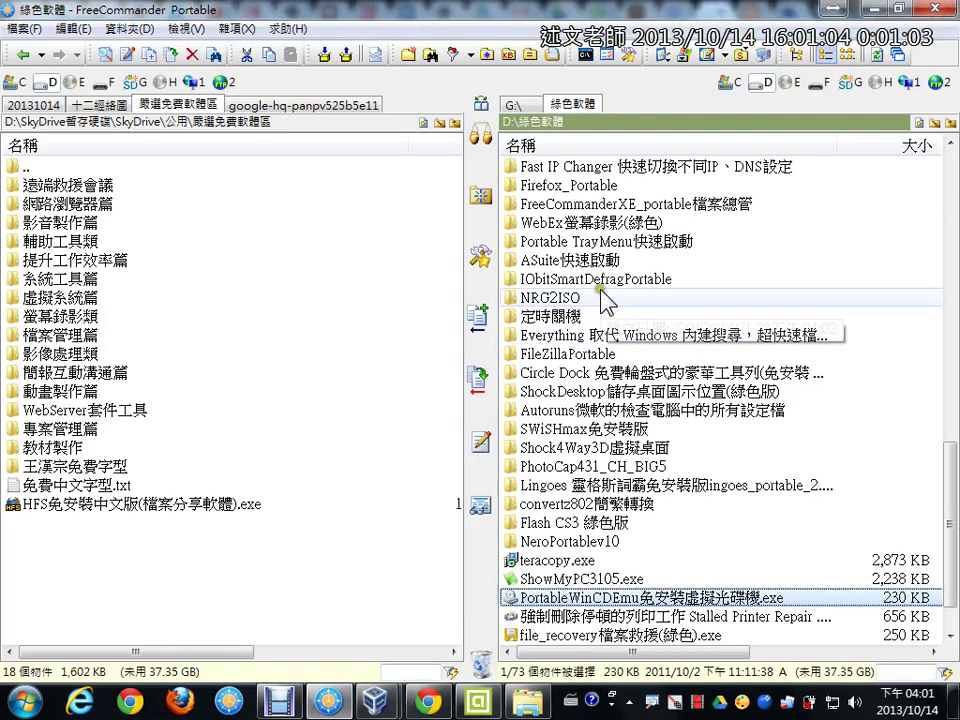
{"action": "left_click", "coordinate": [952, 266]}
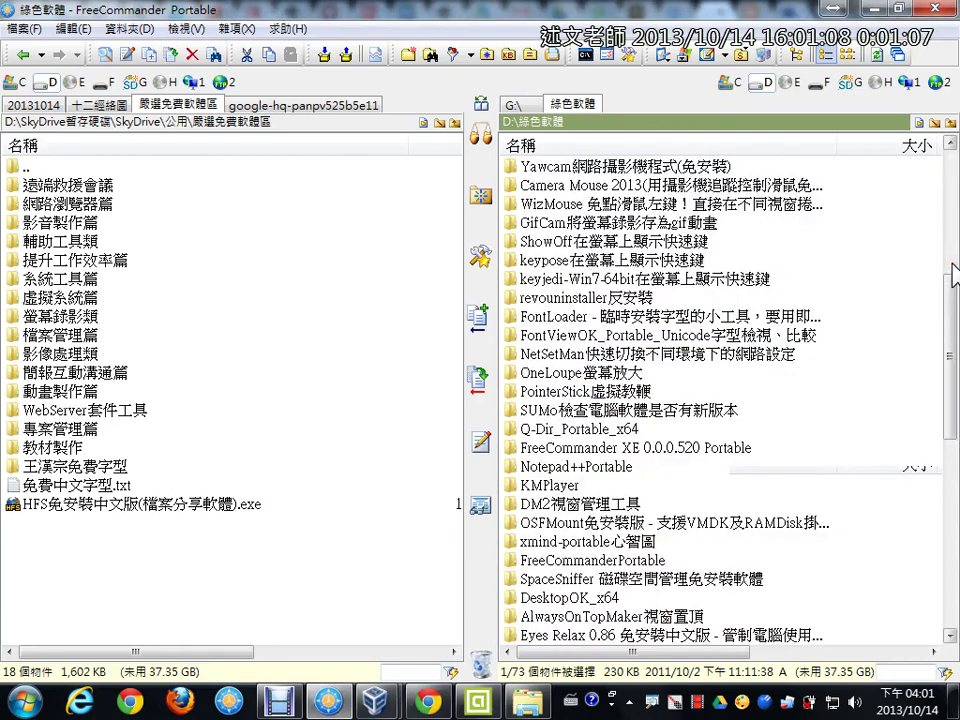
{"action": "left_click", "coordinate": [952, 270]}
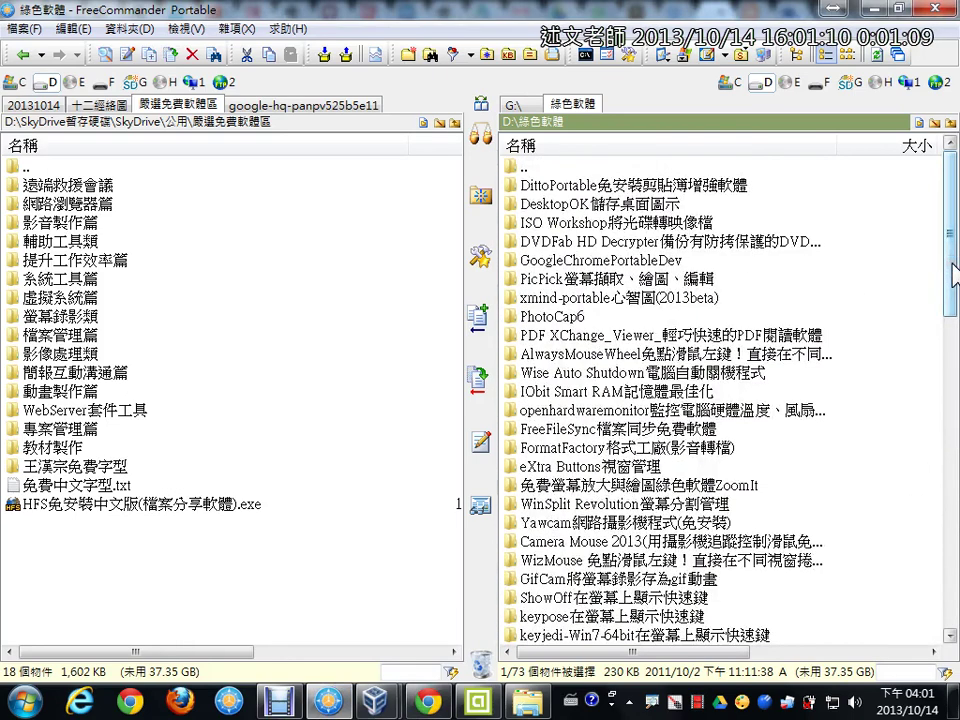
{"action": "double_click", "coordinate": [665, 432]}
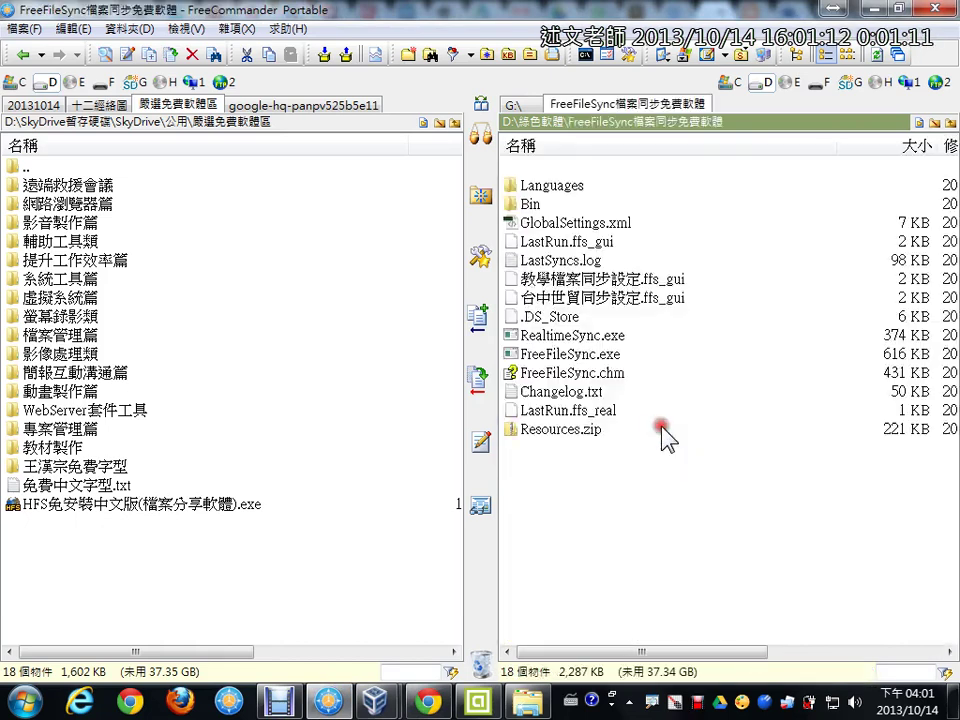
{"action": "left_click", "coordinate": [631, 356]}
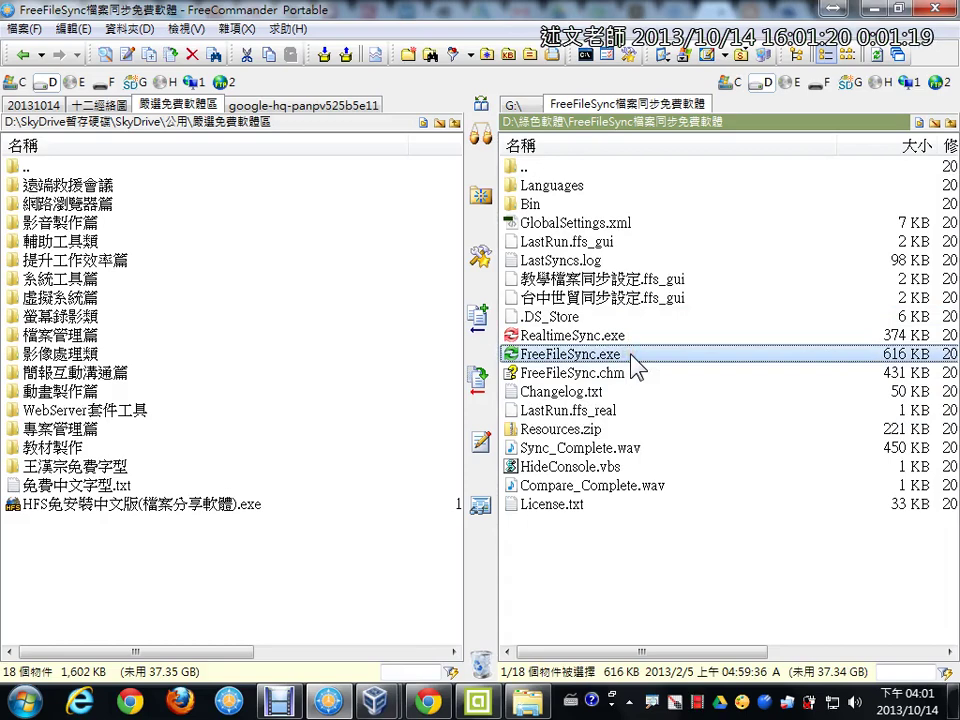
{"action": "double_click", "coordinate": [631, 355]}
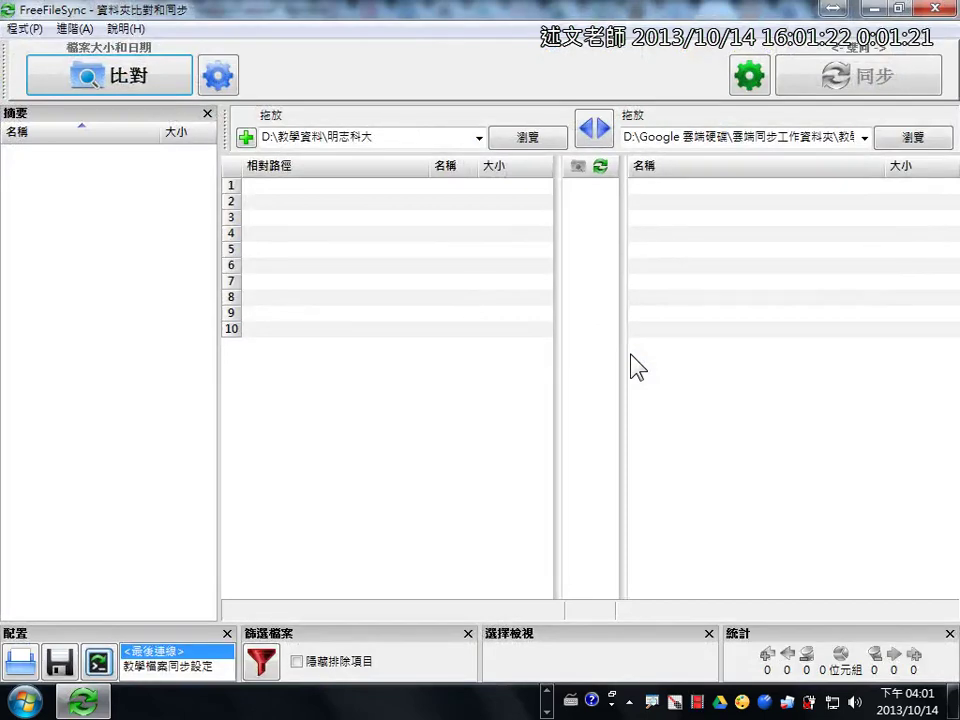
Enlarge the configuration and filter panes, and examine the source and target folder paths of the sync pair
{"action": "left_click", "coordinate": [456, 421]}
{"action": "left_click_drag", "start_coordinate": [190, 628], "coordinate": [184, 432]}
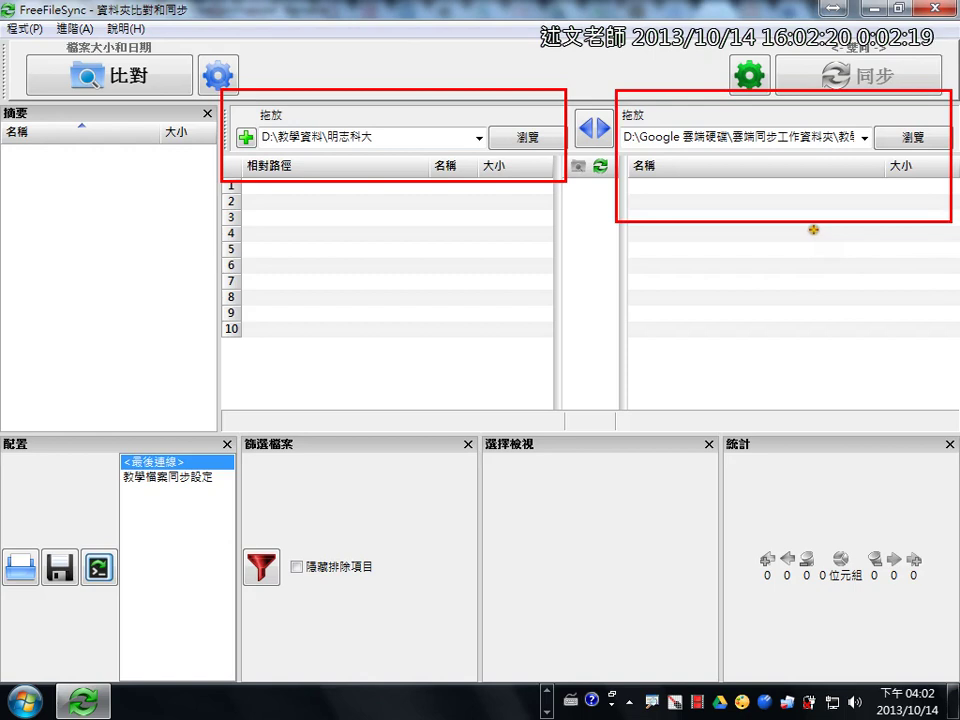
{"action": "key", "text": "Escape"}
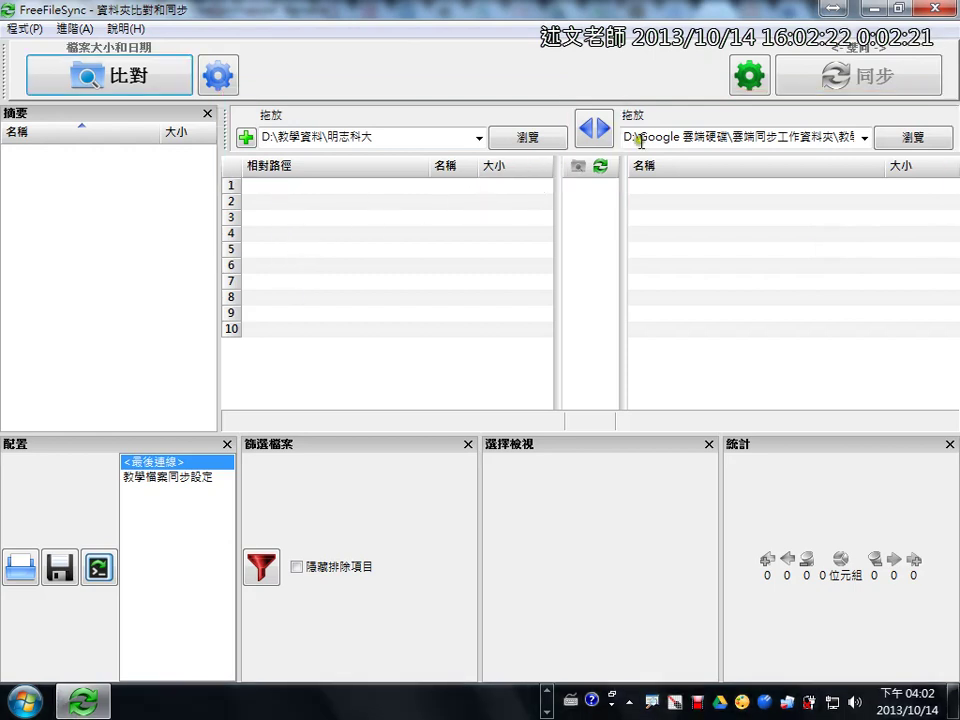
{"action": "left_click", "coordinate": [736, 136]}
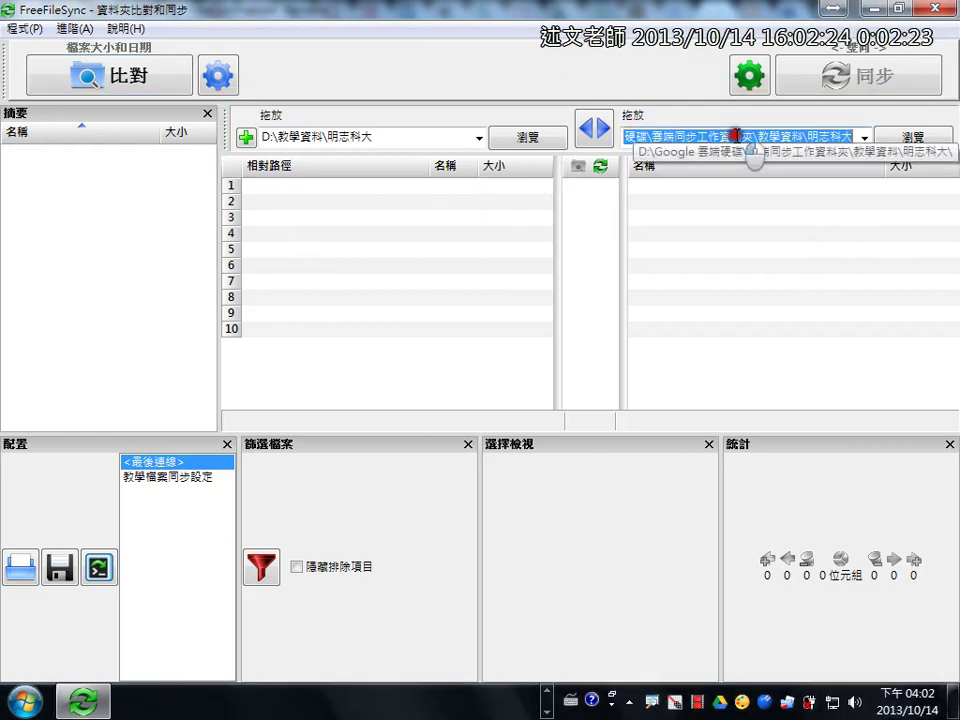
{"action": "left_click", "coordinate": [375, 135]}
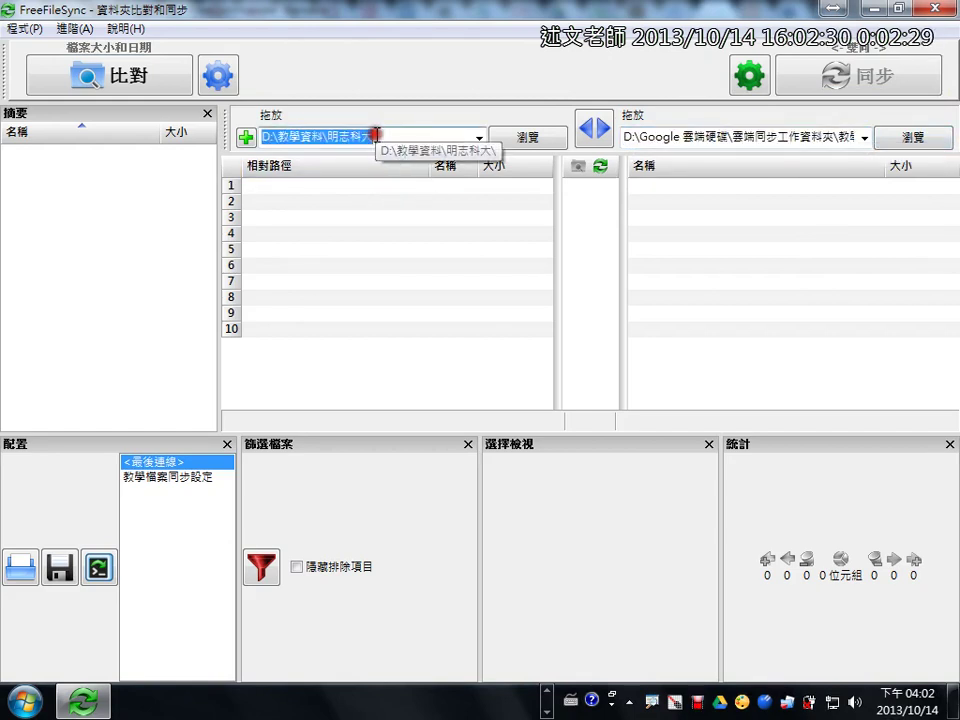
Create a folder named 明志科大 inside 下載暫存 on SD Card (G:) and set it as the sync pair's target folder
{"action": "left_click", "coordinate": [905, 139]}
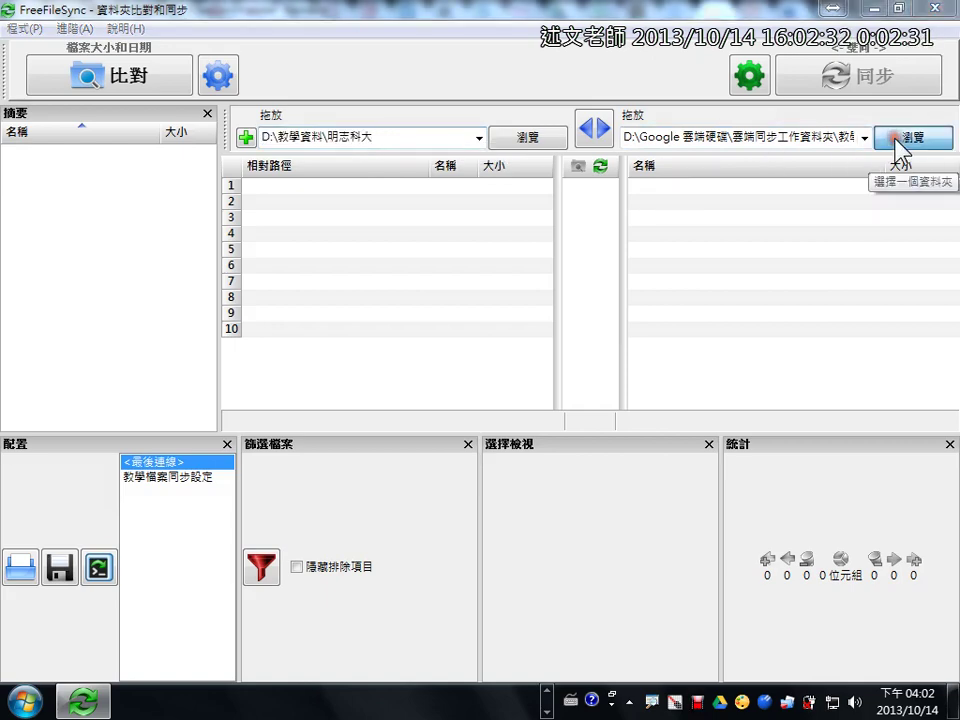
{"action": "left_click_drag", "start_coordinate": [147, 240], "coordinate": [148, 356]}
{"action": "left_click", "coordinate": [90, 305]}
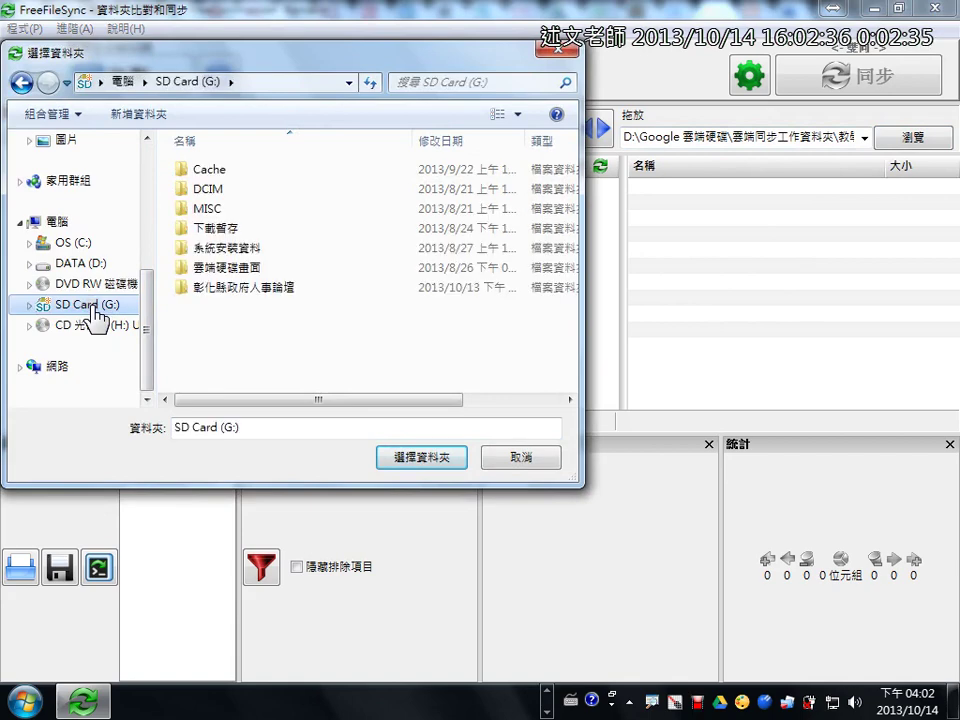
{"action": "double_click", "coordinate": [212, 232]}
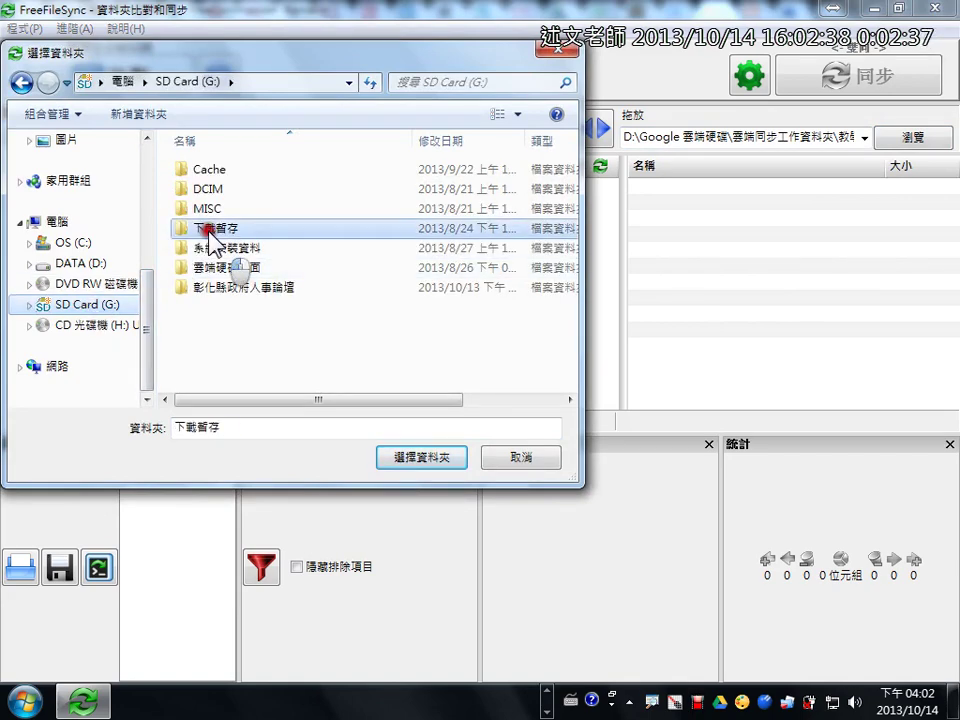
{"action": "left_click", "coordinate": [145, 118]}
{"action": "key", "text": "ctrl+space"}
{"action": "type", "text": "明志科大"}
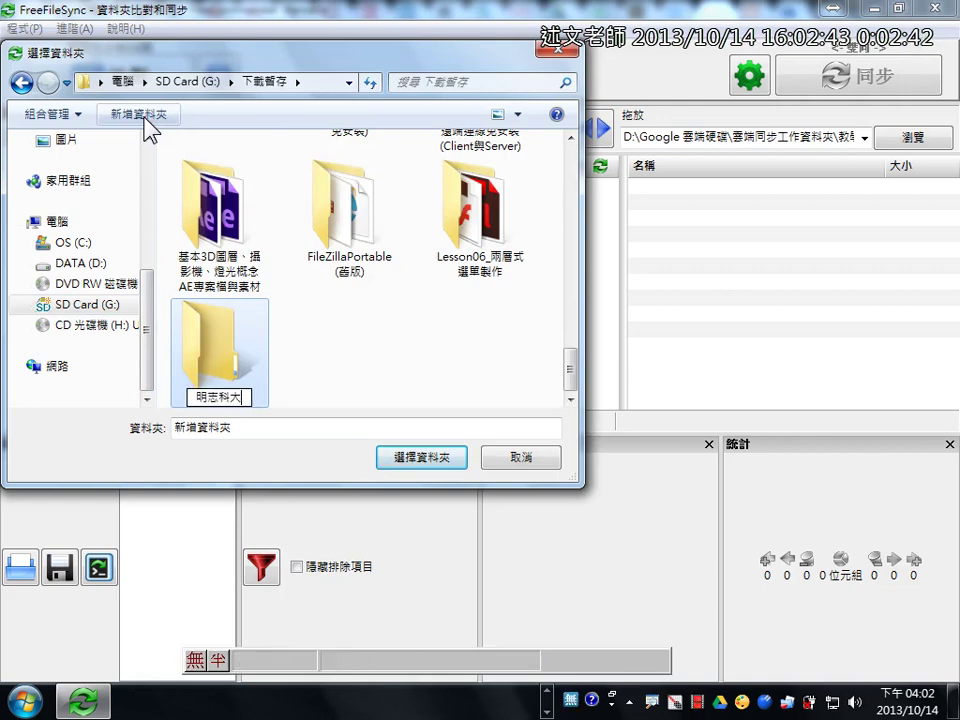
{"action": "key", "text": "Return"}
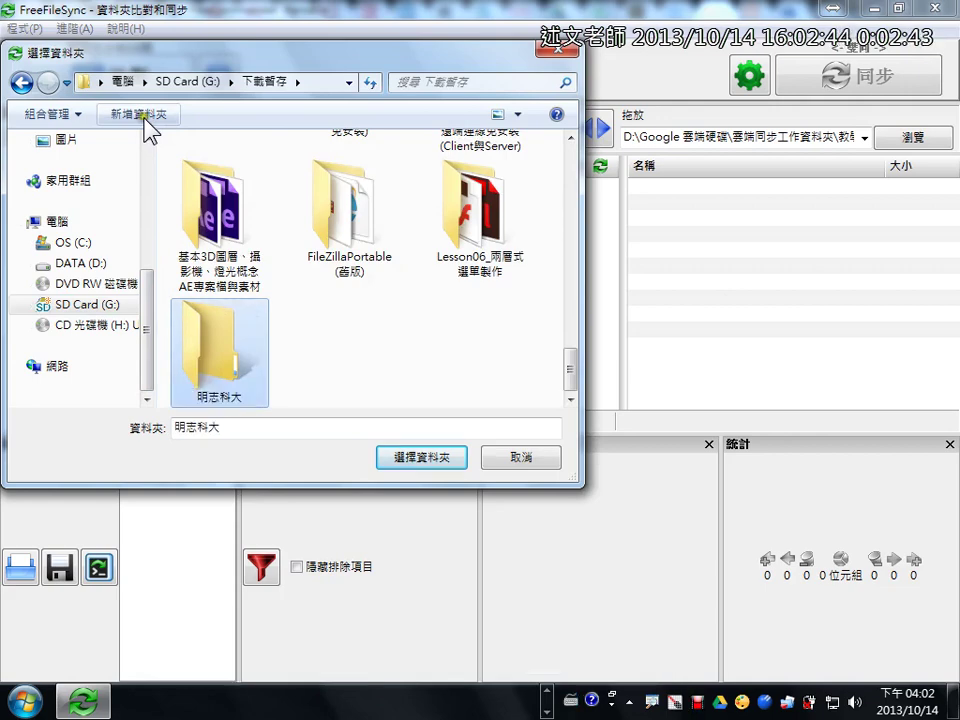
{"action": "left_click", "coordinate": [420, 462]}
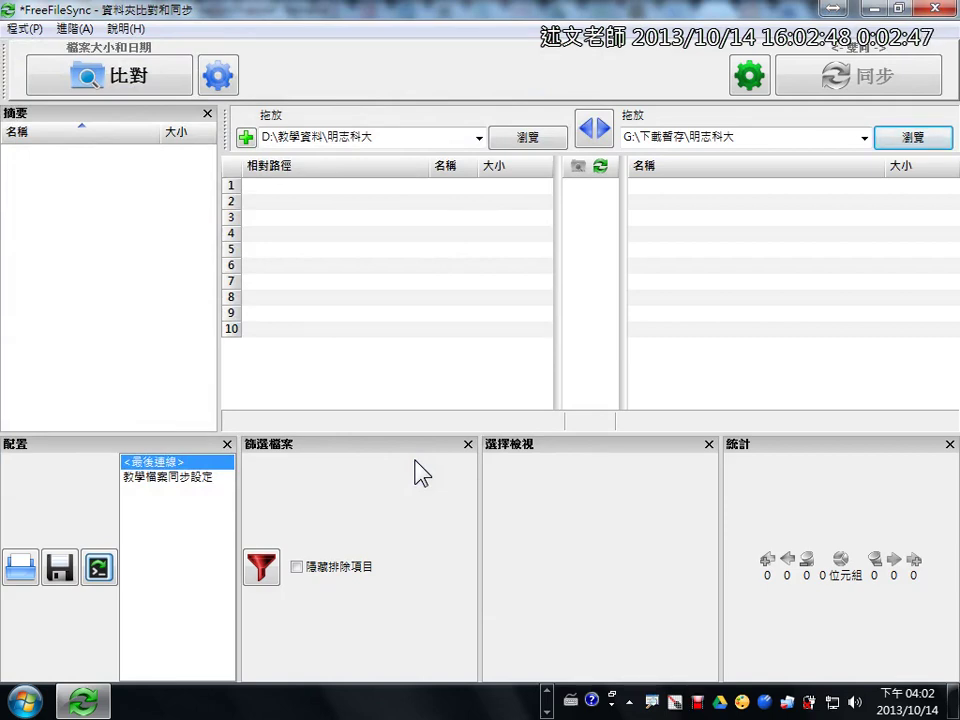
Examine the comparison variants 檔案大小和日期 and 檔案內容 in the comparison settings, and cancel the dialog
{"action": "left_click", "coordinate": [510, 387]}
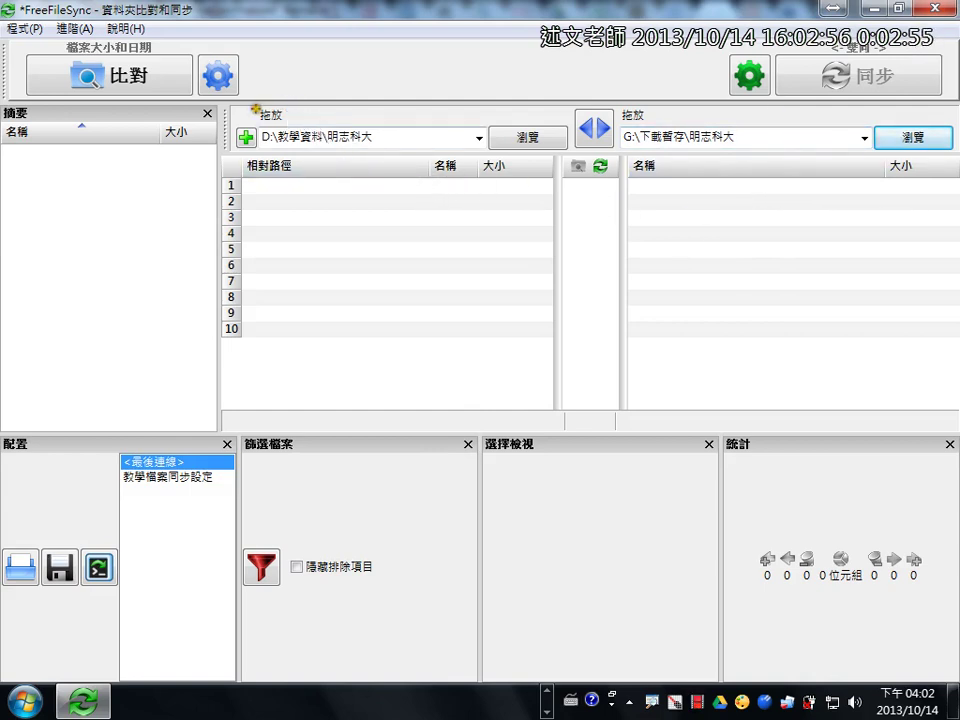
{"action": "mouse_move", "coordinate": [240, 108]}
{"action": "left_mouse_down"}
{"action": "mouse_move", "coordinate": [190, 92]}
{"action": "mouse_move", "coordinate": [240, 34]}
{"action": "mouse_move", "coordinate": [243, 133]}
{"action": "left_mouse_up"}
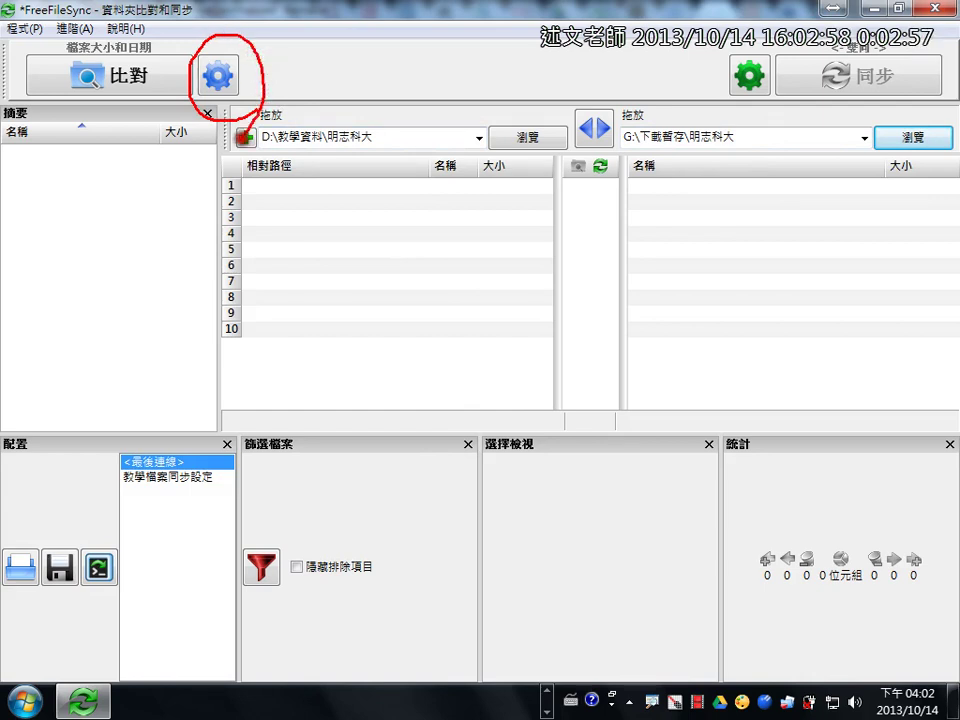
{"action": "left_click", "coordinate": [217, 75]}
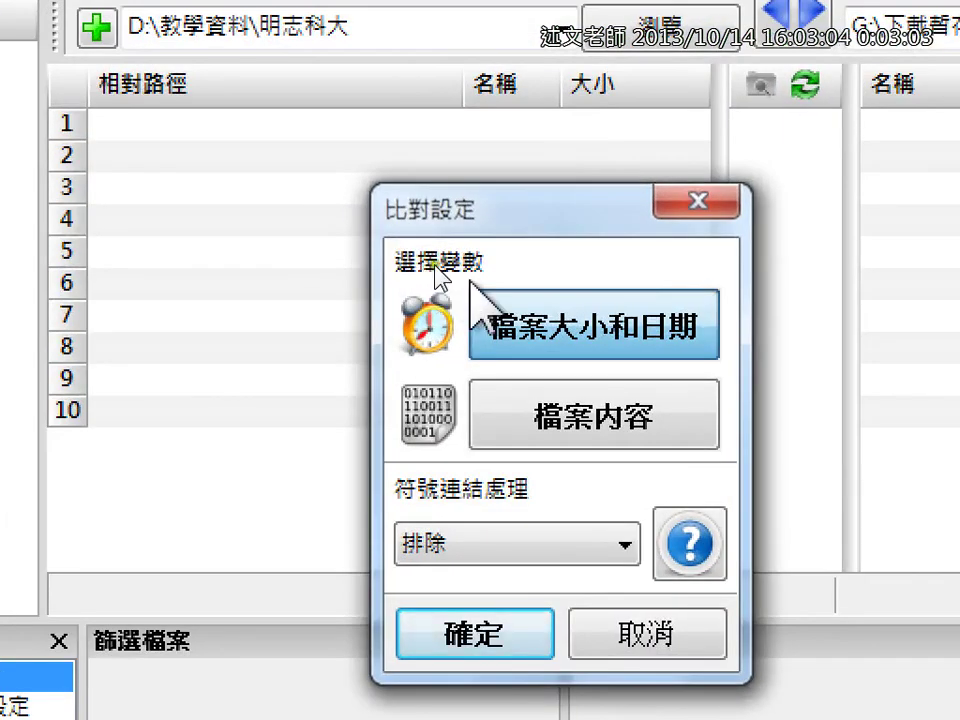
{"action": "left_click", "coordinate": [680, 402]}
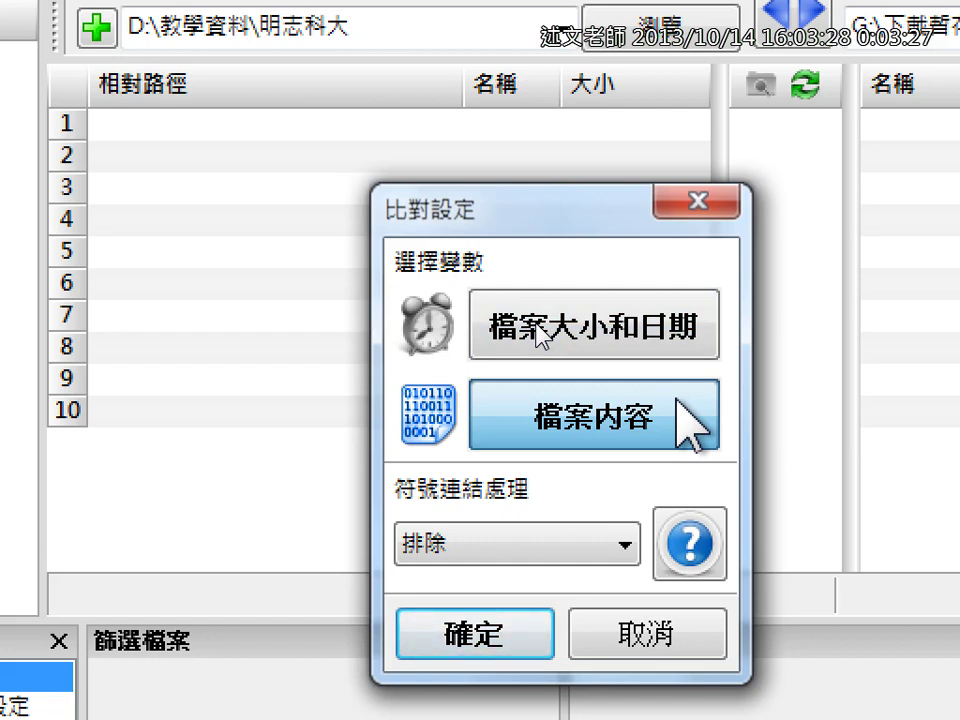
{"action": "left_click", "coordinate": [662, 310]}
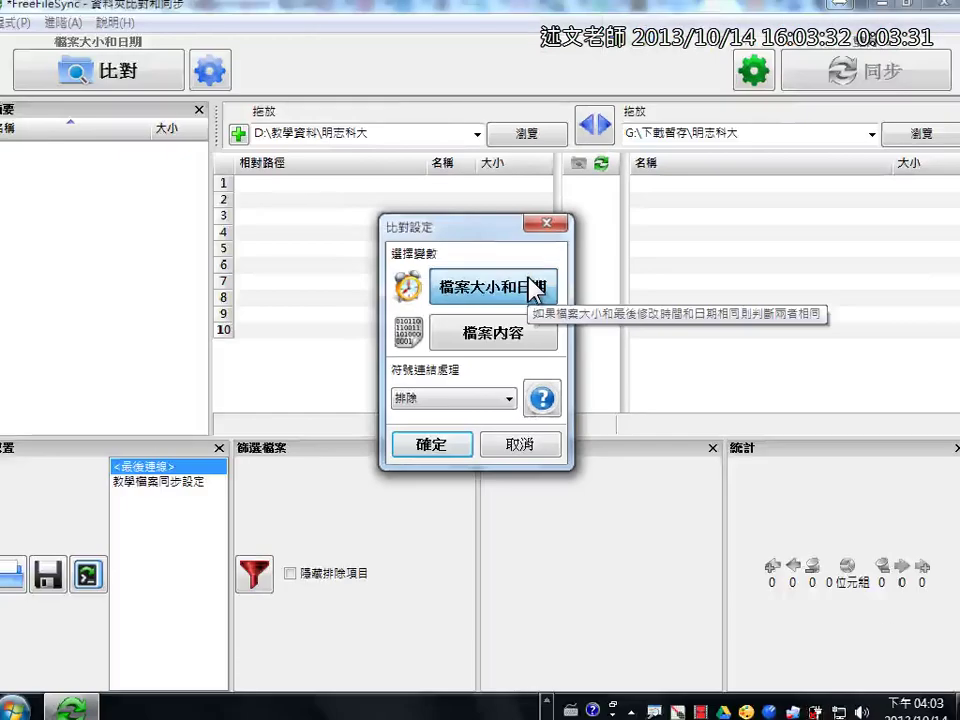
{"action": "left_click", "coordinate": [641, 634]}
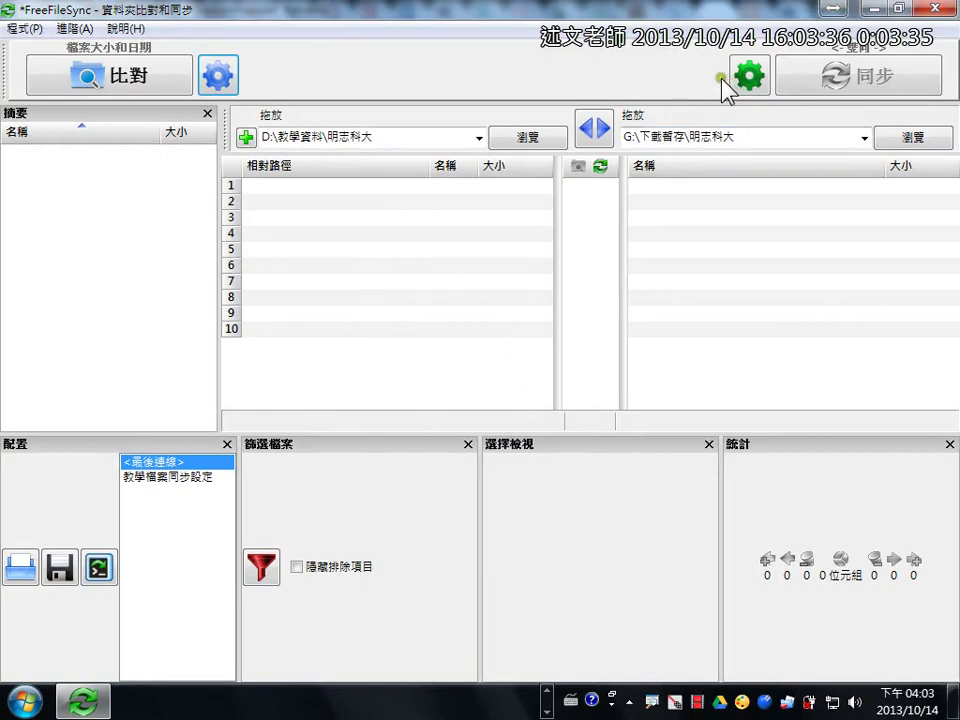
Compare the two 明志科大 folders and enlarge the list of compared files
{"action": "left_click", "coordinate": [122, 85]}
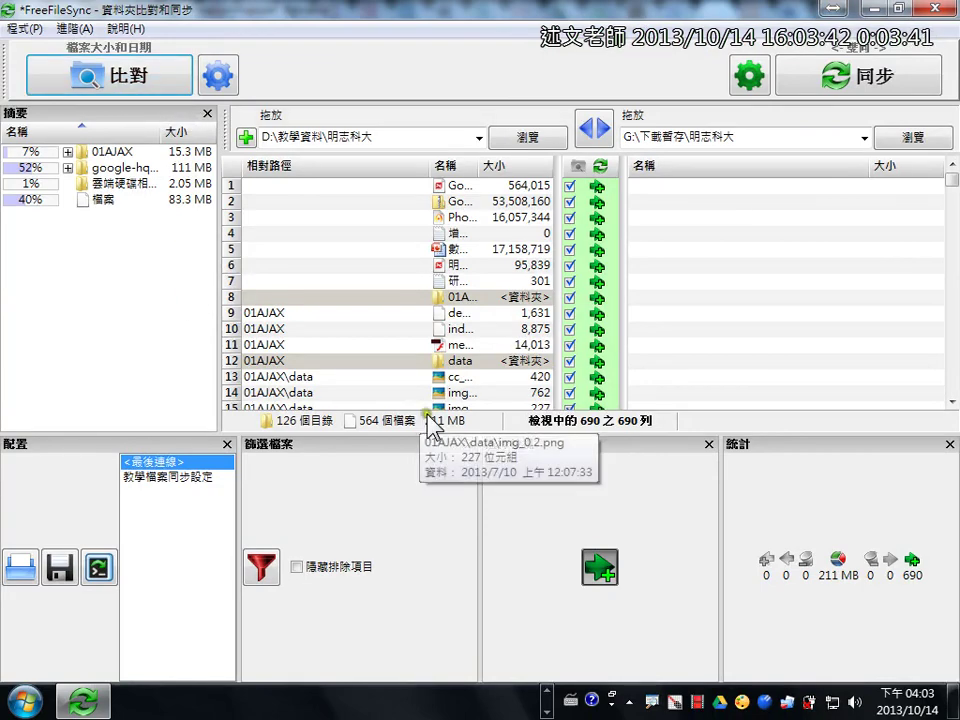
{"action": "left_click", "coordinate": [486, 430]}
{"action": "left_click_drag", "start_coordinate": [486, 430], "coordinate": [487, 605]}
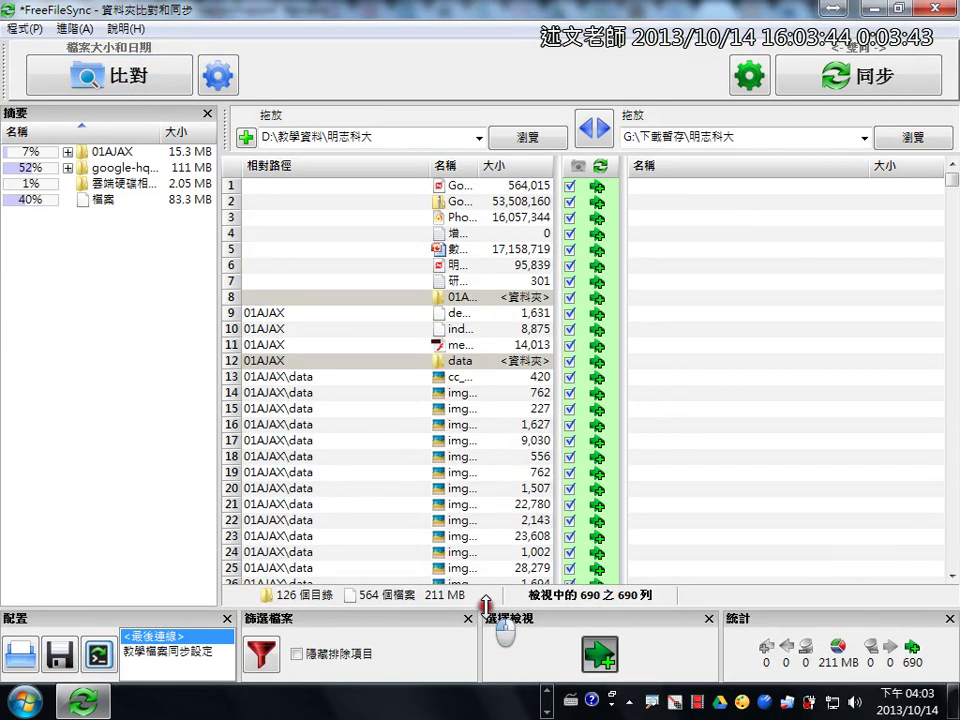
{"action": "left_click", "coordinate": [733, 267]}
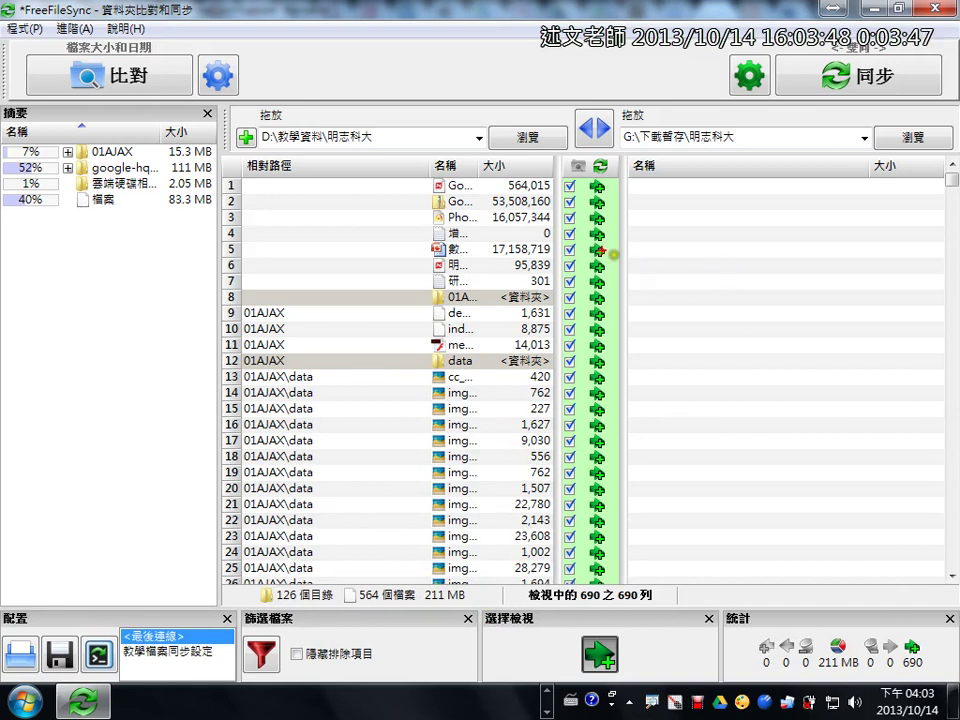
{"action": "left_click_drag", "start_coordinate": [546, 160], "coordinate": [577, 128]}
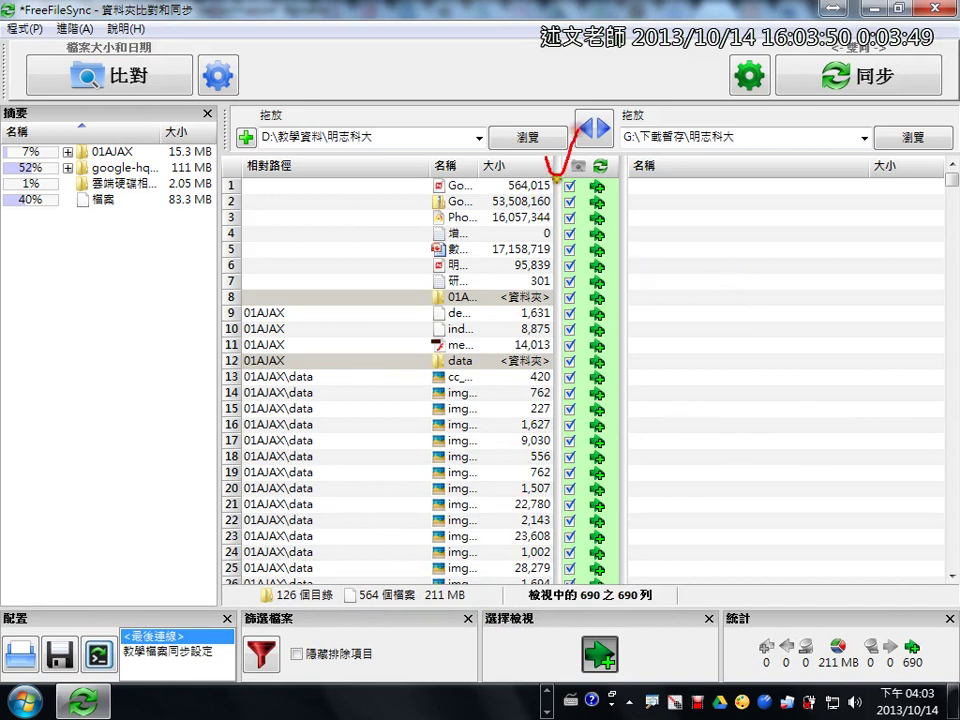
{"action": "left_click_drag", "start_coordinate": [556, 178], "coordinate": [556, 596]}
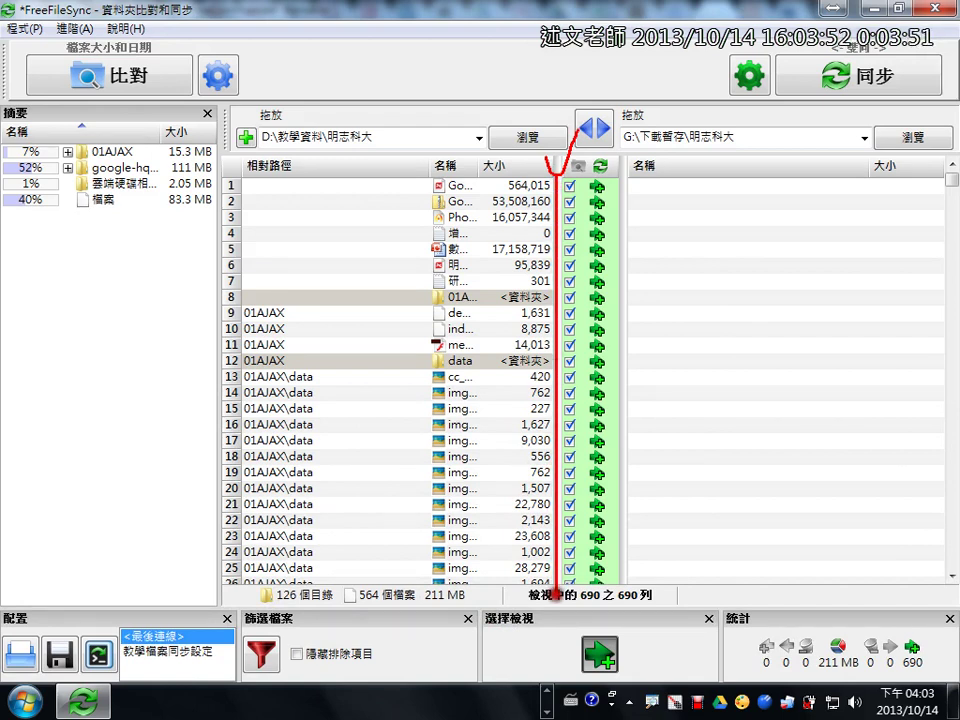
{"action": "left_click_drag", "start_coordinate": [775, 354], "coordinate": [742, 414]}
{"action": "left_click_drag", "start_coordinate": [742, 352], "coordinate": [765, 408]}
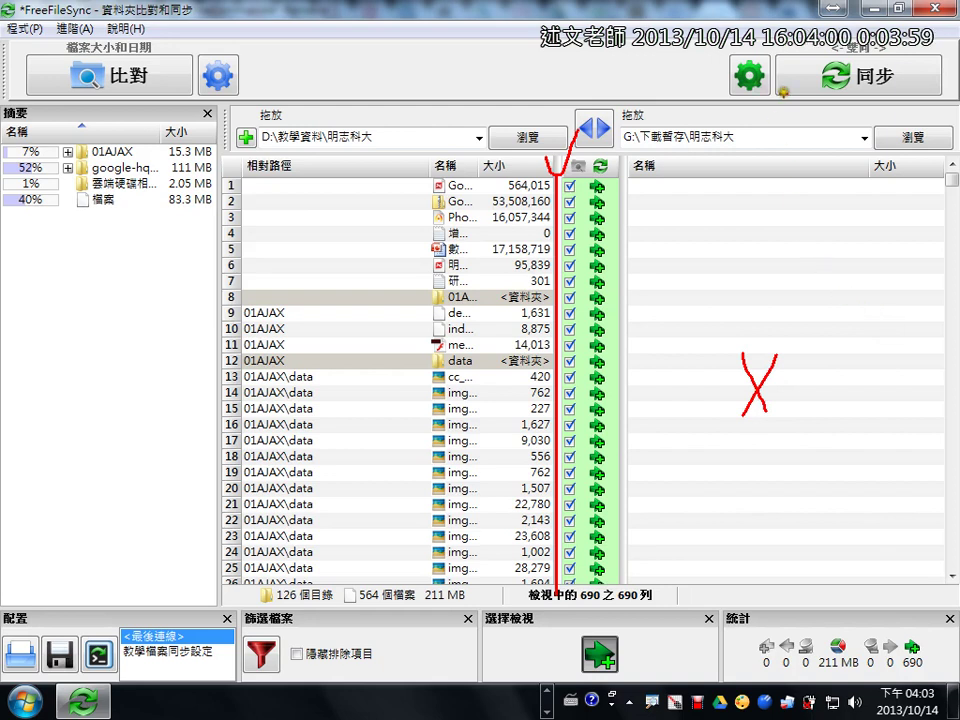
{"action": "mouse_move", "coordinate": [785, 95]}
{"action": "left_mouse_down"}
{"action": "mouse_move", "coordinate": [742, 112]}
{"action": "mouse_move", "coordinate": [785, 108]}
{"action": "left_mouse_up"}
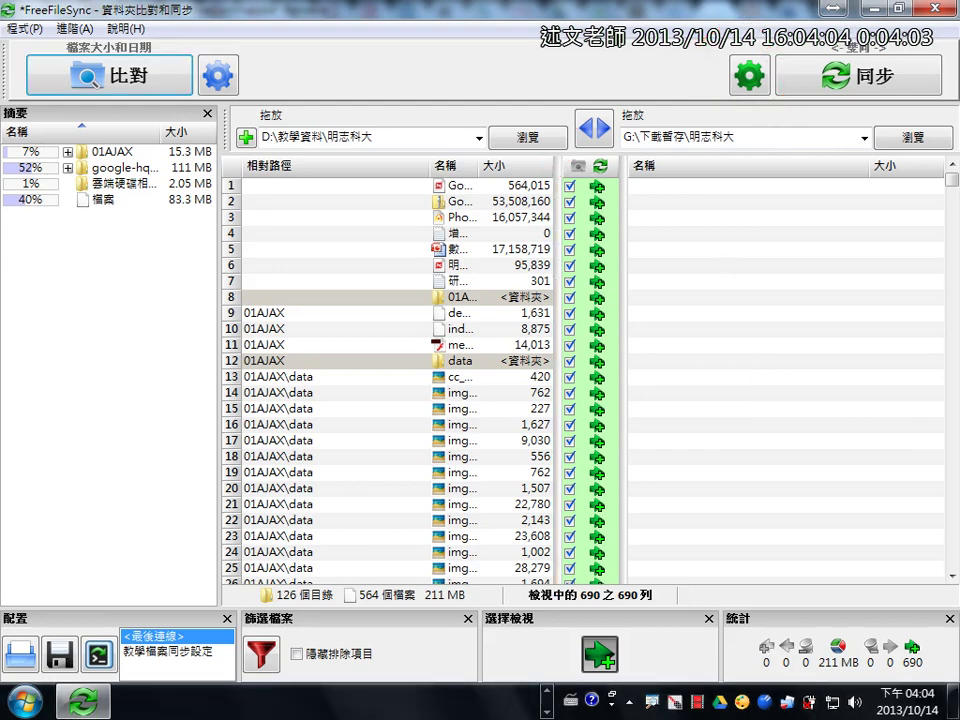
Examine the variants 雙向, 鏡像 and 更新 in the synchronization settings, and accept the dialog with 雙向 selected
{"action": "left_click", "coordinate": [747, 75]}
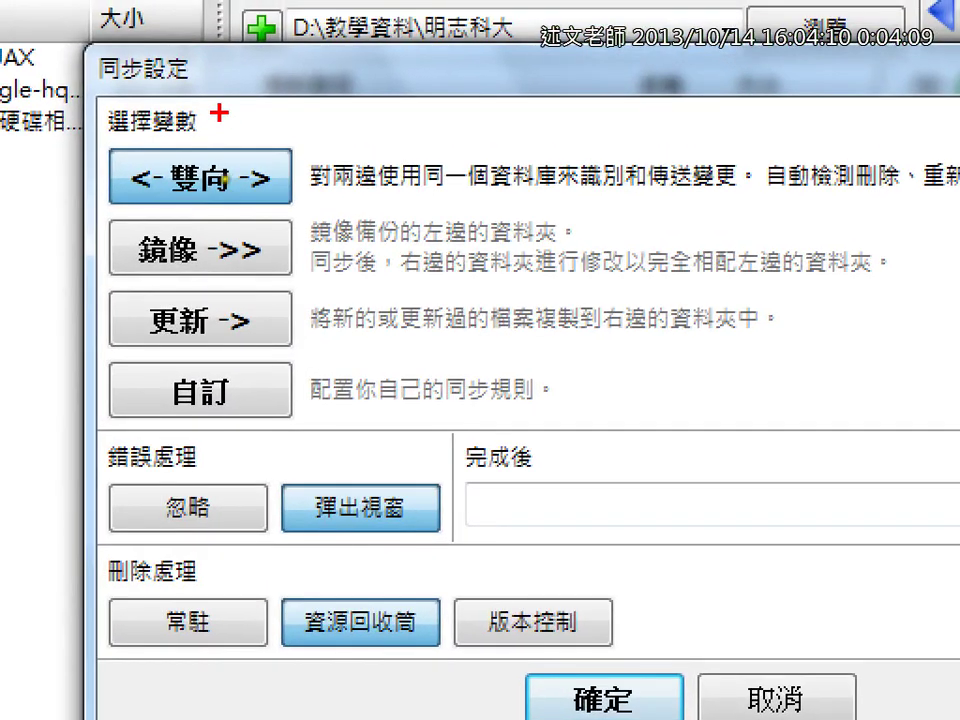
{"action": "left_click_drag", "start_coordinate": [219, 118], "coordinate": [294, 65]}
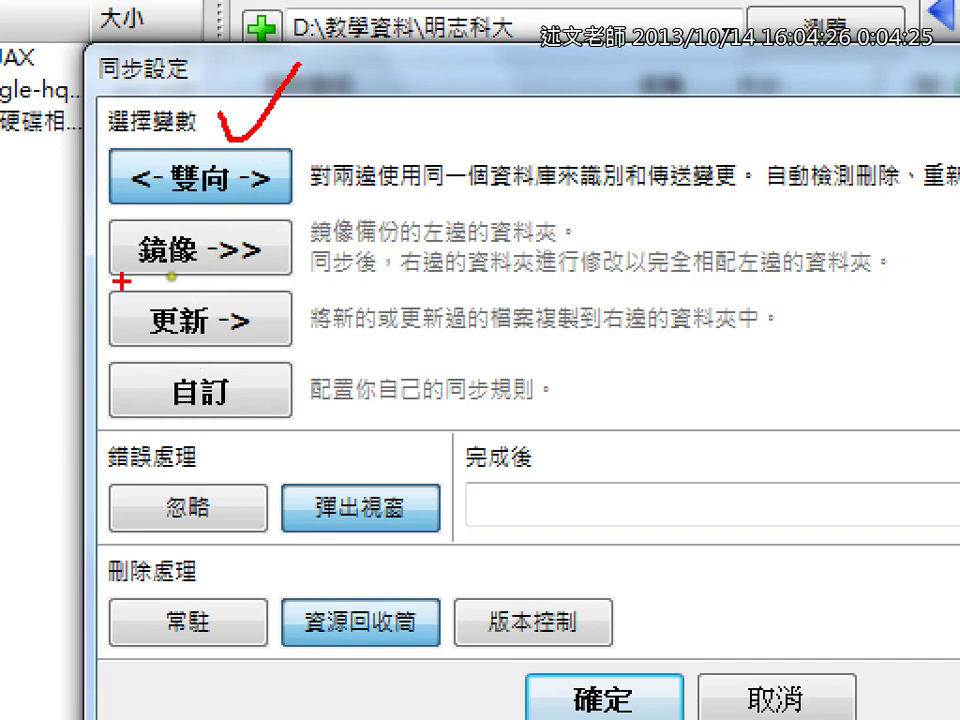
{"action": "left_click_drag", "start_coordinate": [107, 279], "coordinate": [300, 281]}
{"action": "mouse_move", "coordinate": [401, 172]}
{"action": "left_mouse_down"}
{"action": "mouse_move", "coordinate": [408, 208]}
{"action": "mouse_move", "coordinate": [459, 175]}
{"action": "left_mouse_up"}
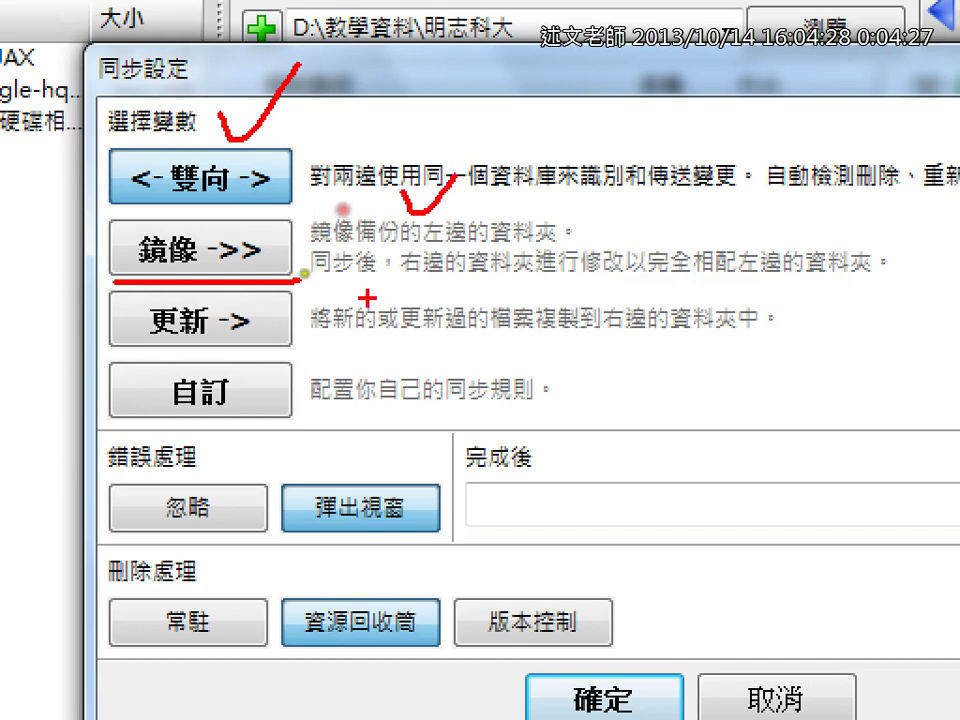
{"action": "left_click_drag", "start_coordinate": [313, 293], "coordinate": [907, 285]}
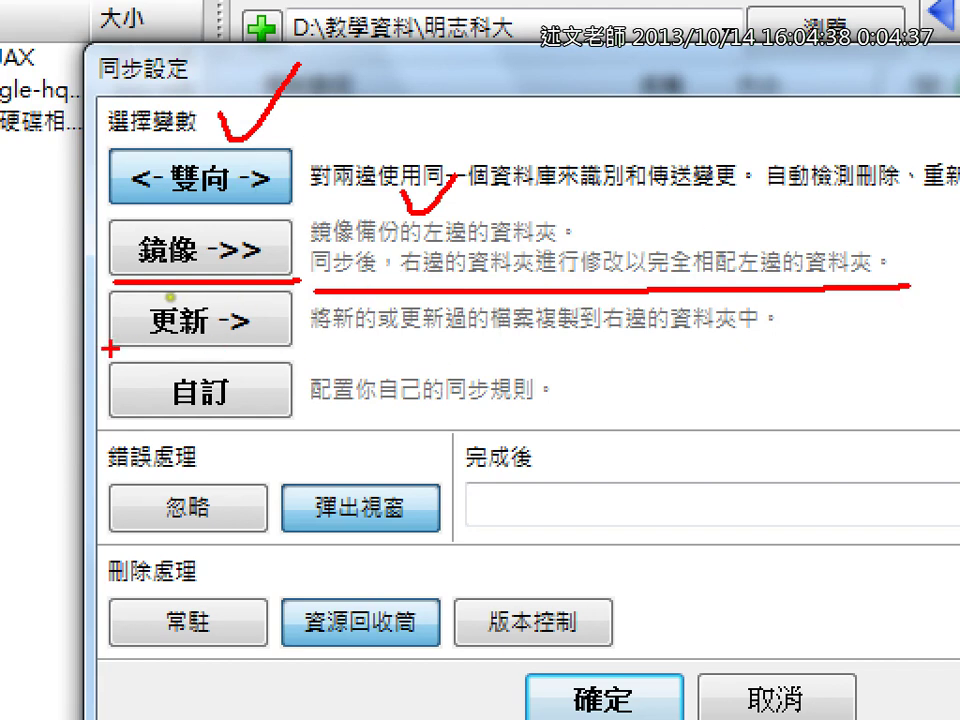
{"action": "left_click_drag", "start_coordinate": [110, 351], "coordinate": [320, 338]}
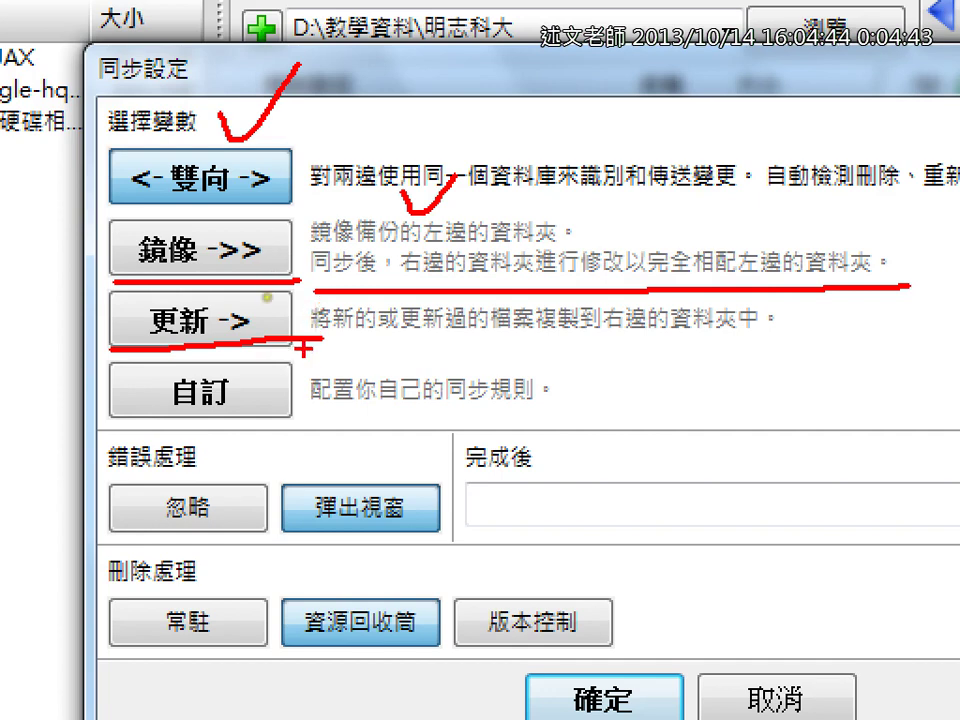
{"action": "left_click_drag", "start_coordinate": [312, 350], "coordinate": [818, 341]}
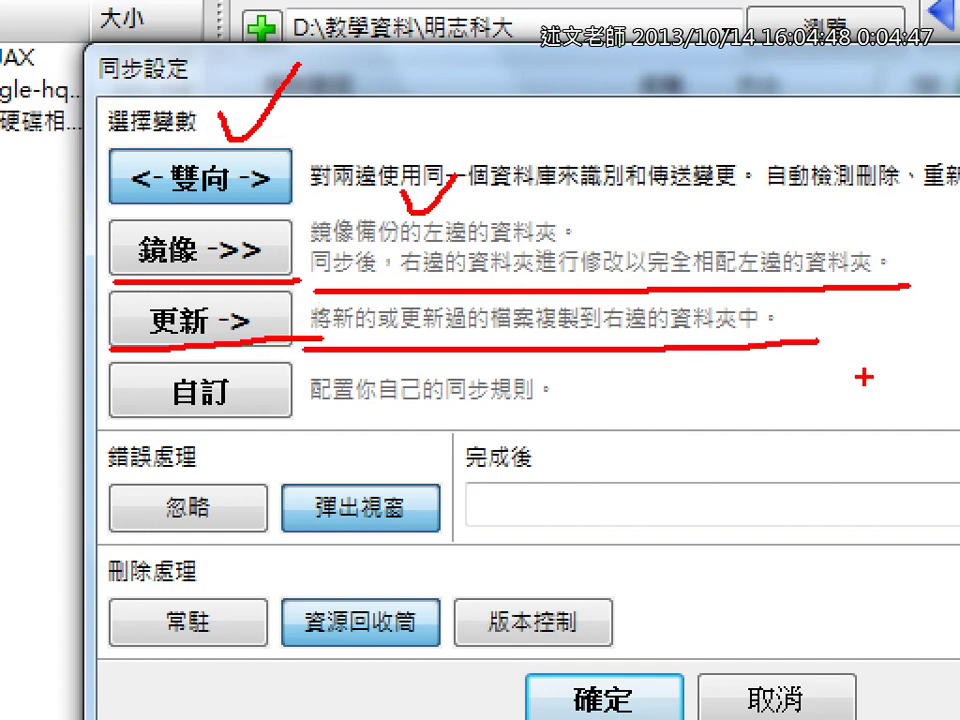
{"action": "key", "text": "Escape"}
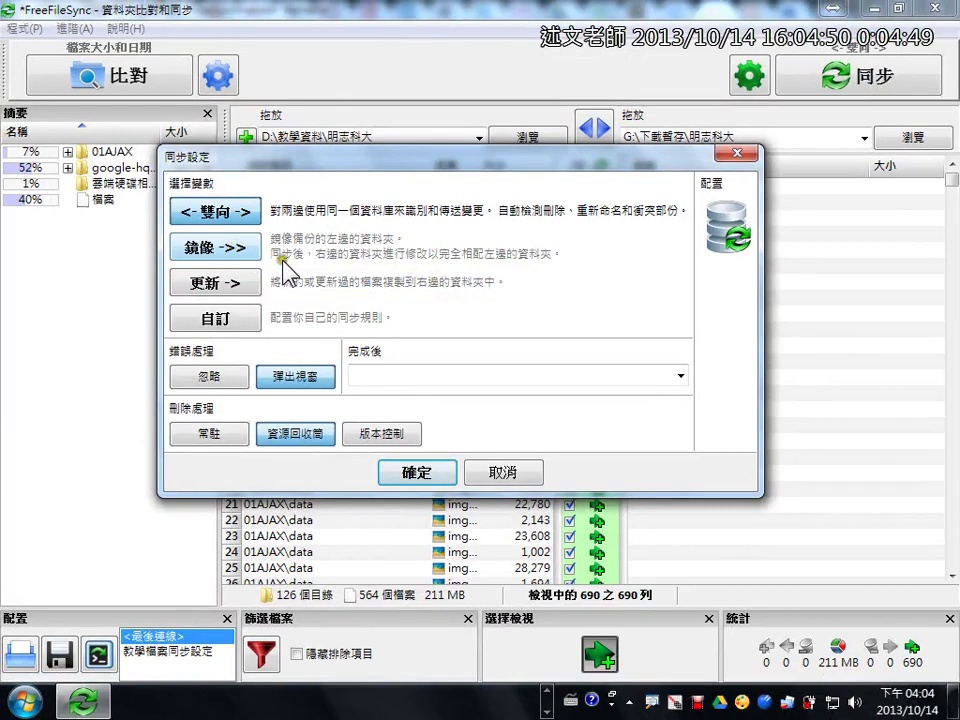
{"action": "left_click", "coordinate": [418, 473]}
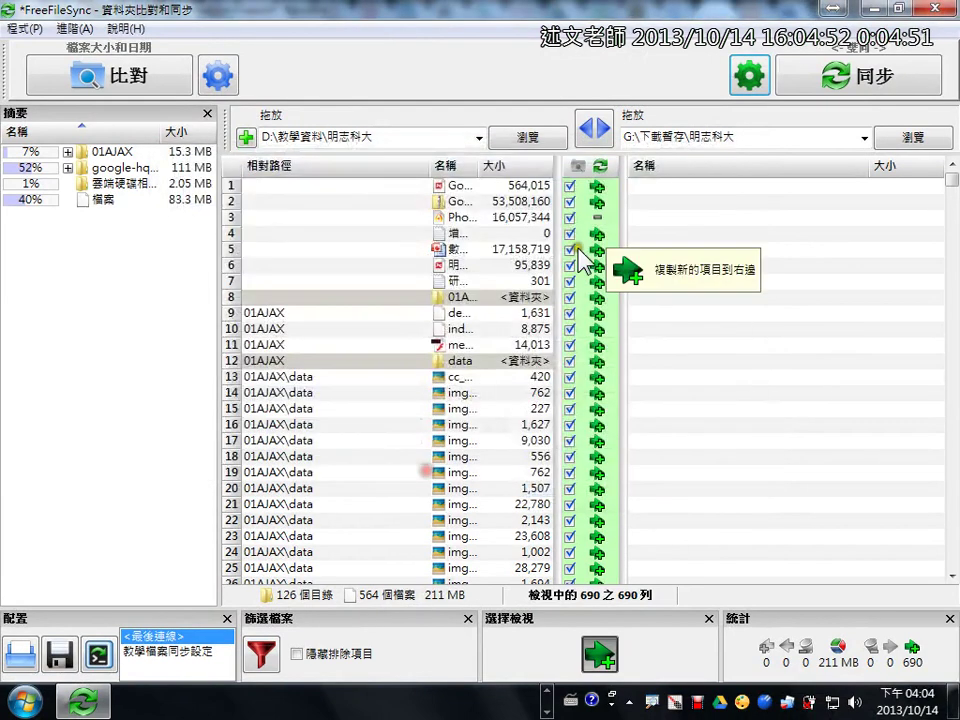
Start the two-way synchronization of the 明志科大 folders, and abort the run while files are being copied
{"action": "left_click", "coordinate": [789, 70]}
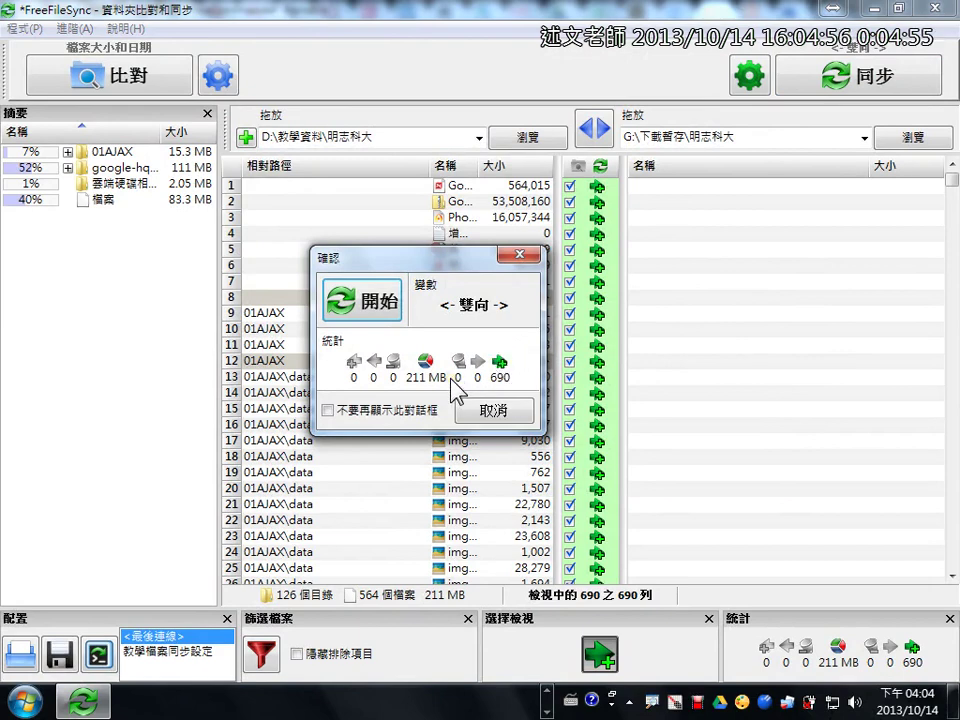
{"action": "left_click", "coordinate": [366, 310]}
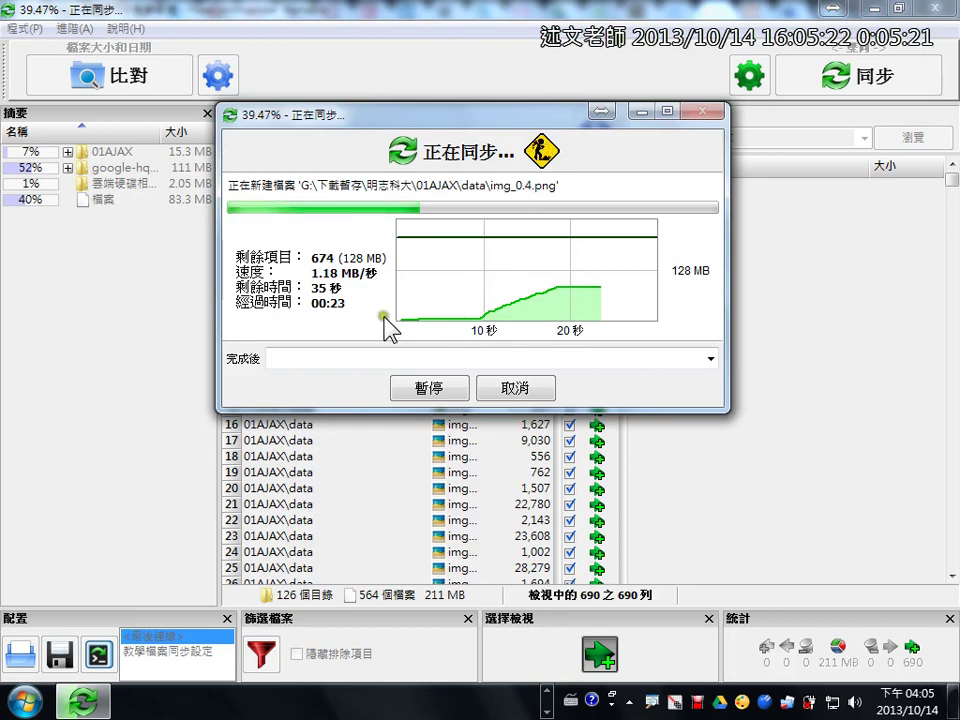
{"action": "left_click", "coordinate": [429, 391]}
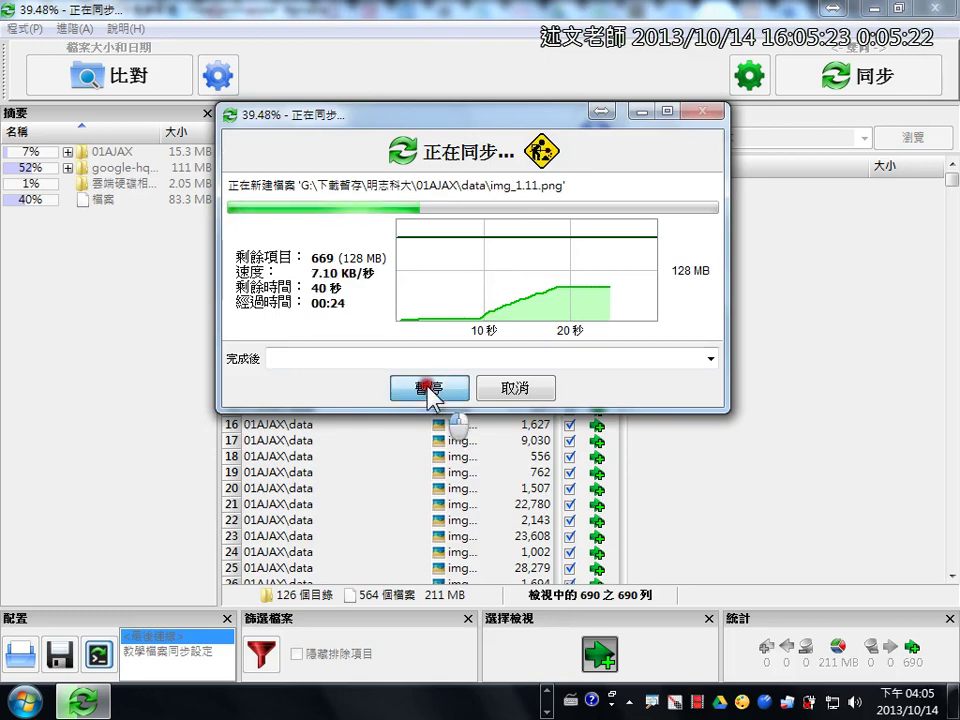
{"action": "left_click", "coordinate": [511, 388]}
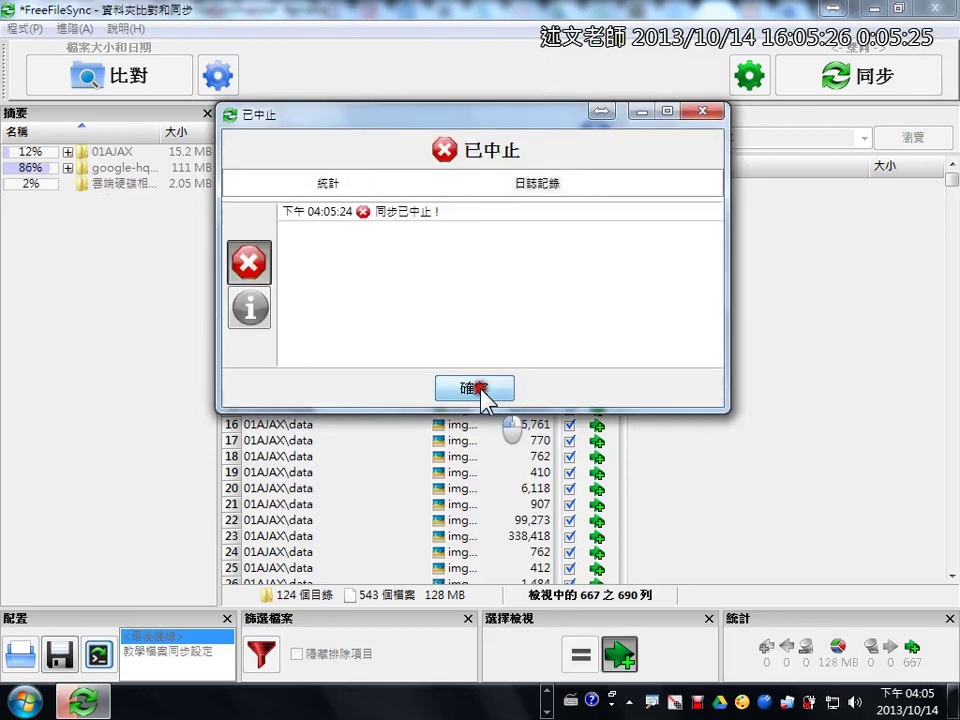
{"action": "left_click", "coordinate": [488, 390]}
Compare the two 明志科大 folders again and run the two-way synchronization of the remaining files to completion
{"action": "left_click", "coordinate": [88, 80]}
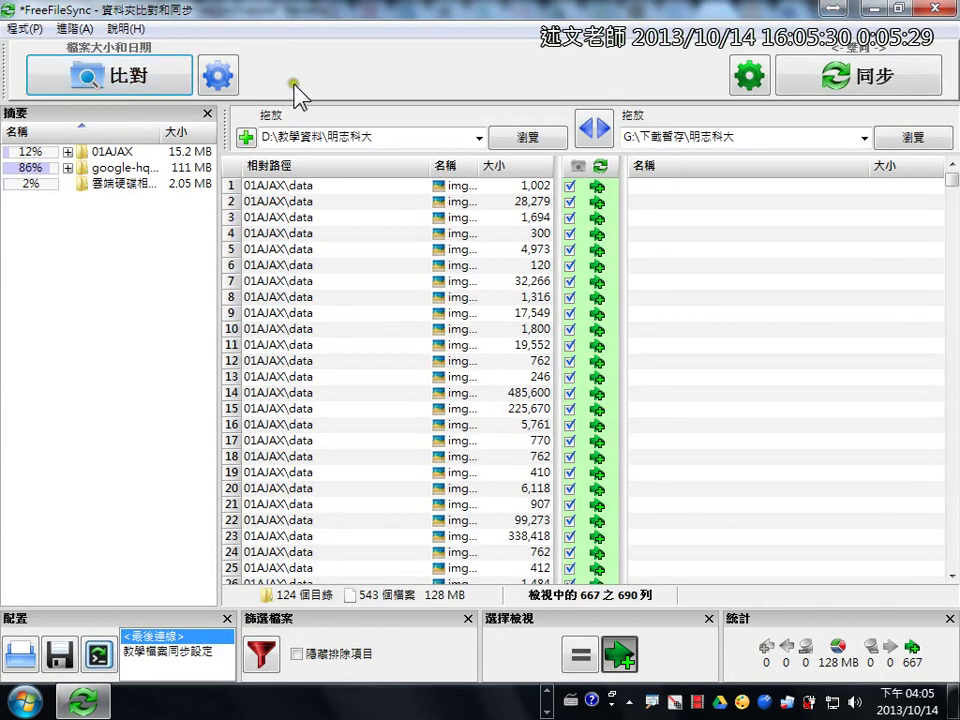
{"action": "left_click", "coordinate": [884, 90]}
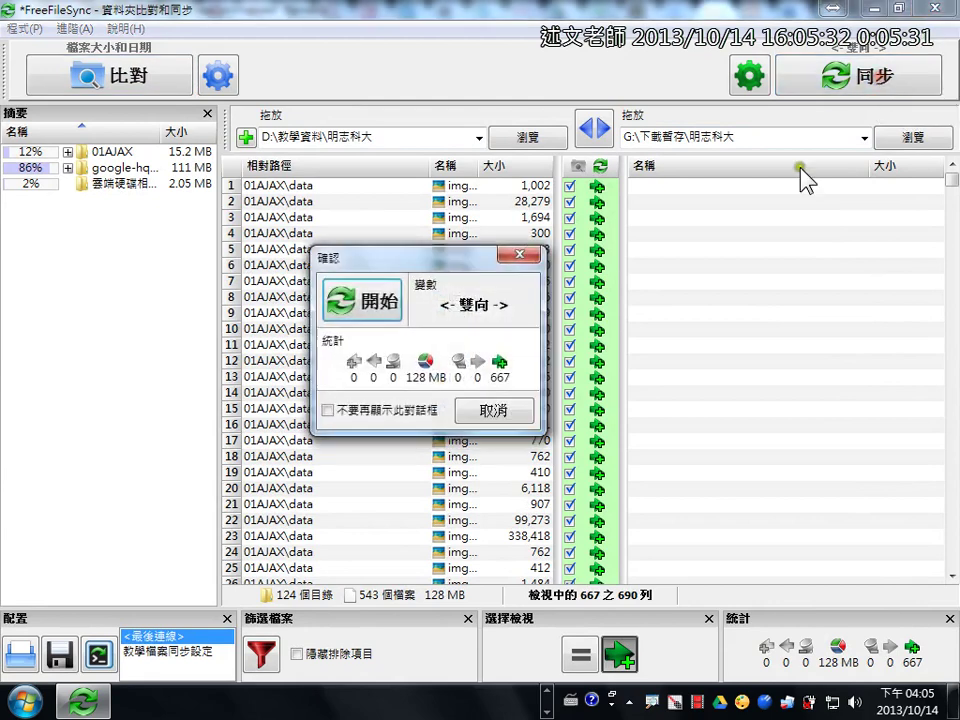
{"action": "left_click", "coordinate": [345, 298]}
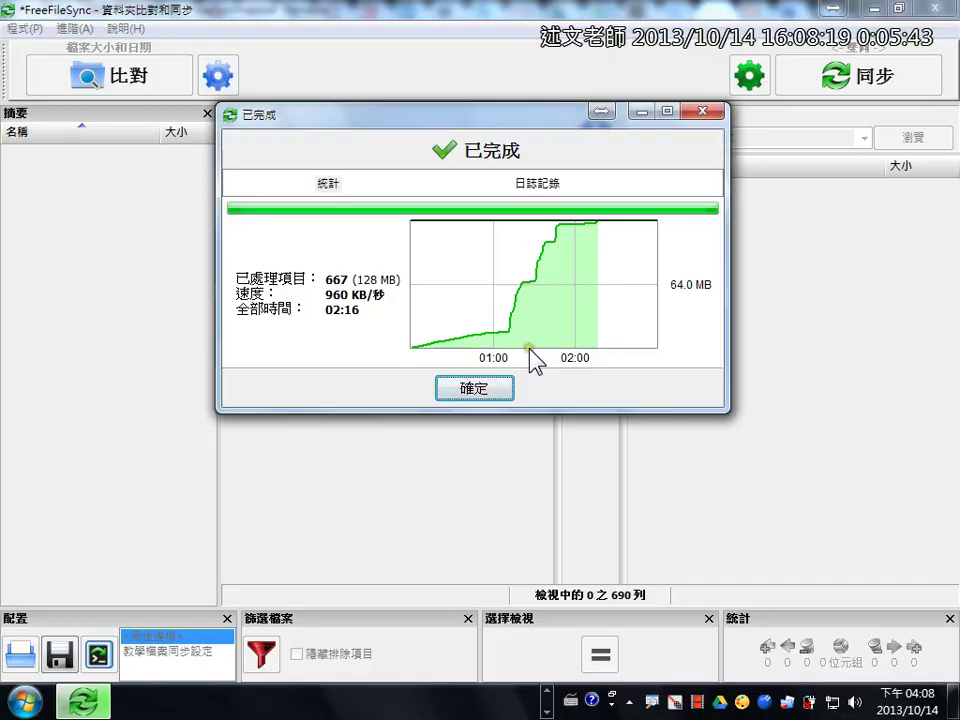
{"action": "left_click", "coordinate": [501, 392]}
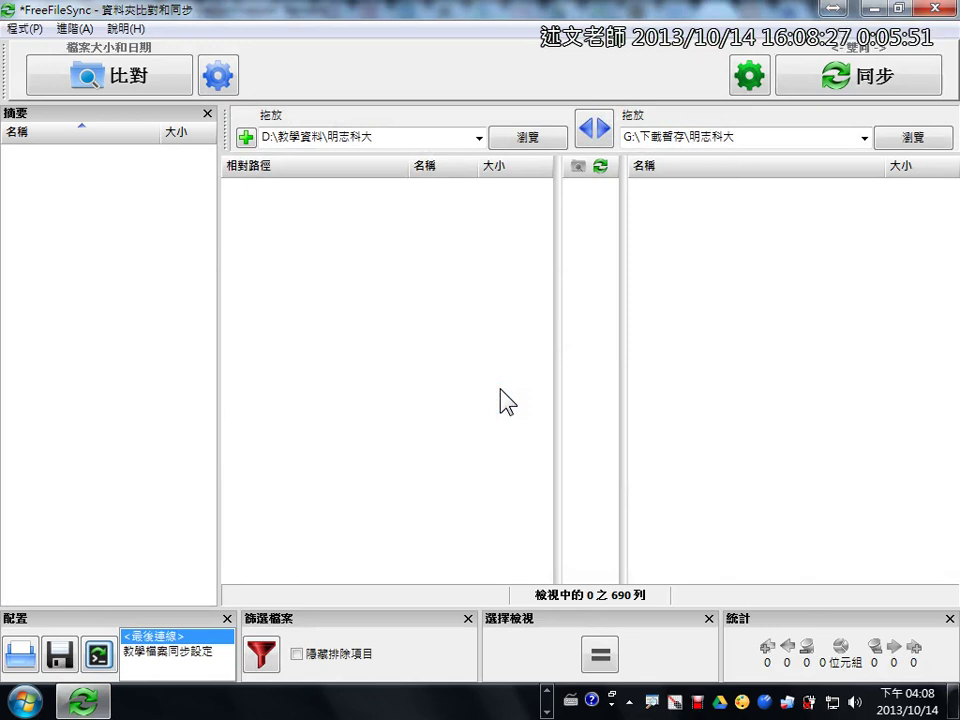
Copy the source folder path D:\教學資料\明志科大 and open that folder in a Windows Explorer window
{"action": "double_click", "coordinate": [378, 137]}
{"action": "key", "text": "ctrl+c"}
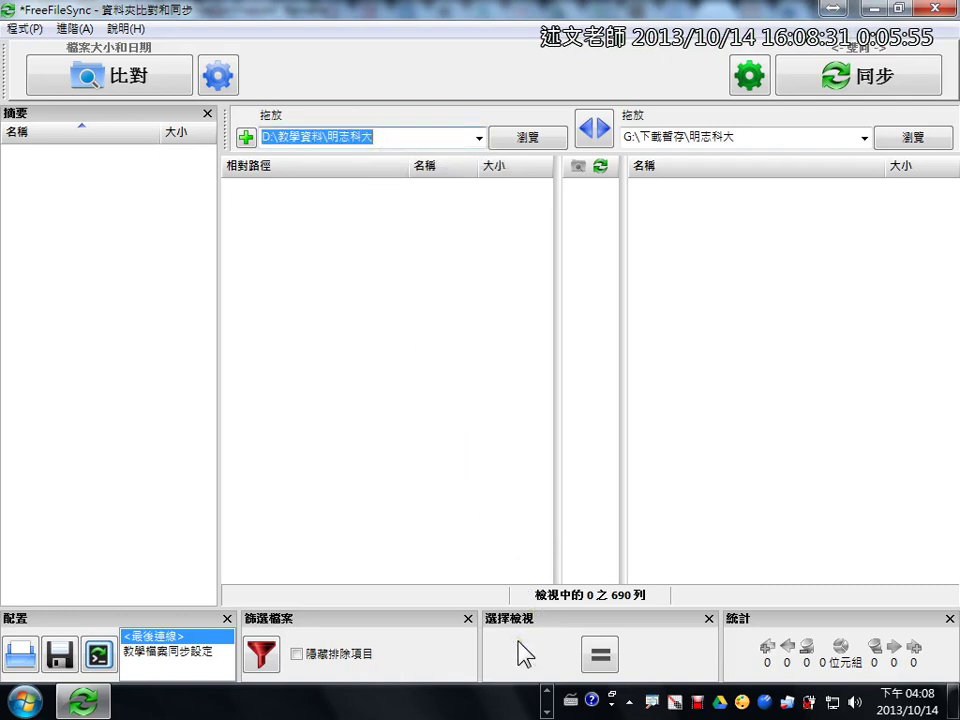
{"action": "key", "text": "super+e"}
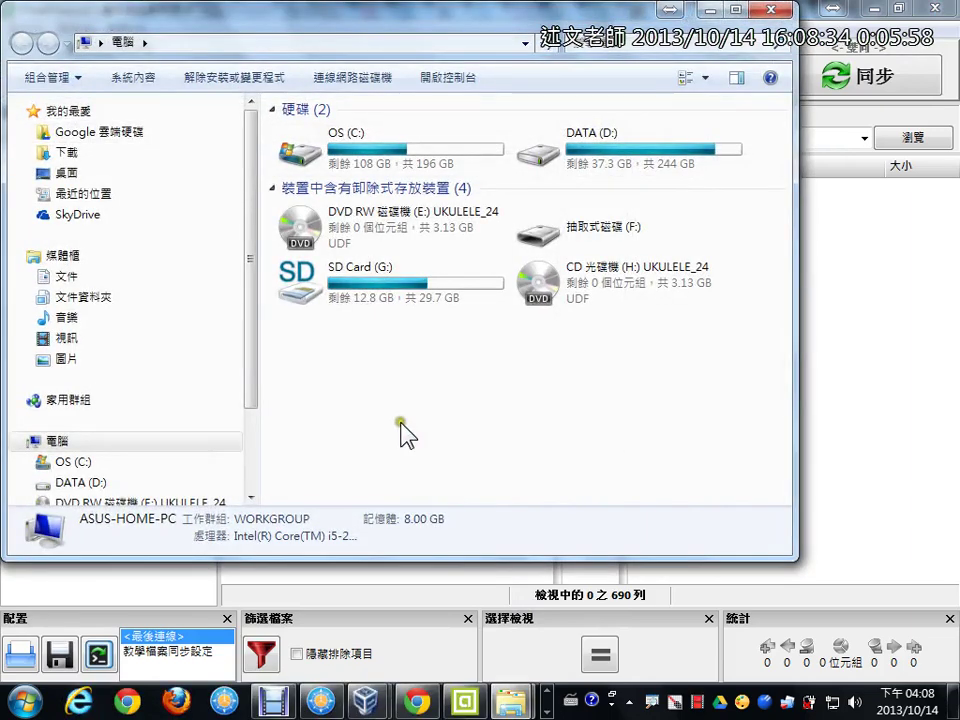
{"action": "left_click", "coordinate": [289, 43]}
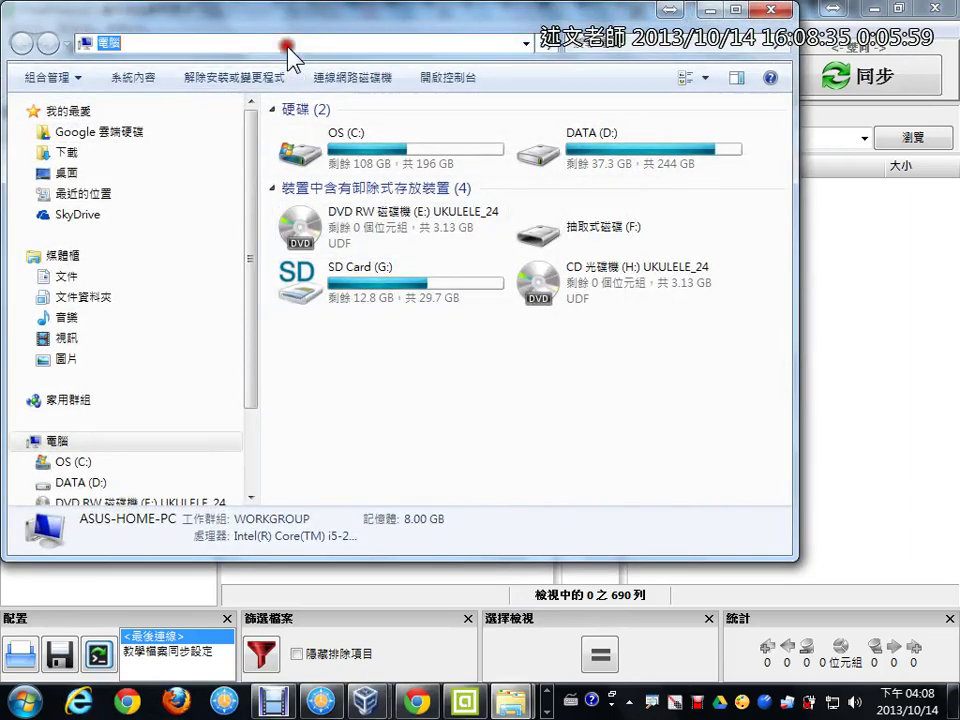
{"action": "key", "text": "ctrl+v"}
{"action": "key", "text": "Return"}
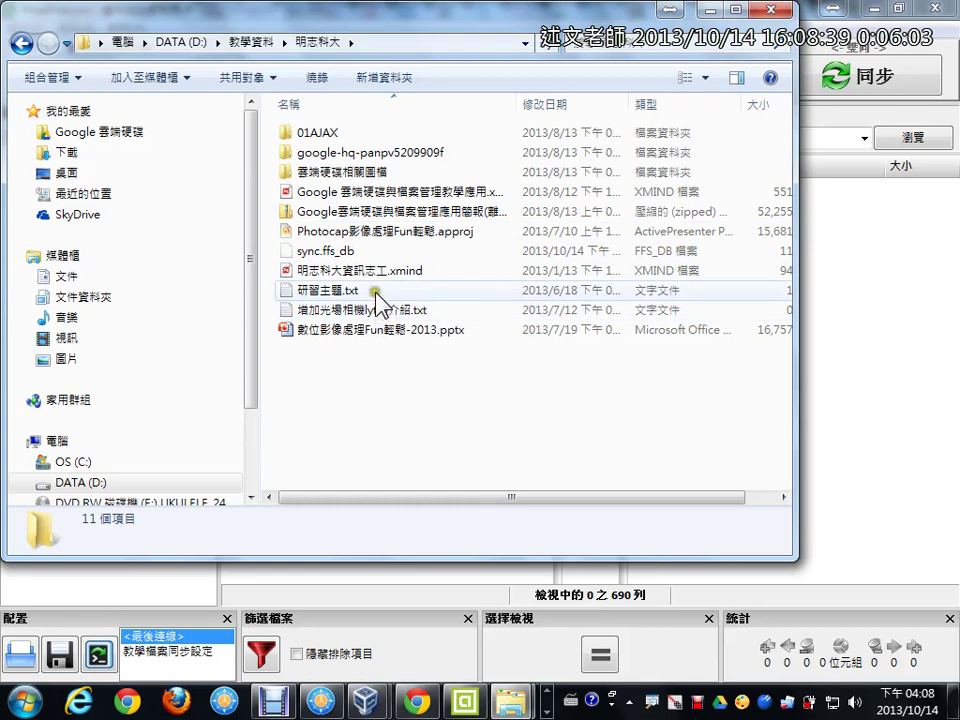
Rename the file 增加光場相機lytro介紹.txt as 增加光場相機lytro介紹123.txt and close the Explorer window
{"action": "left_click", "coordinate": [395, 312]}
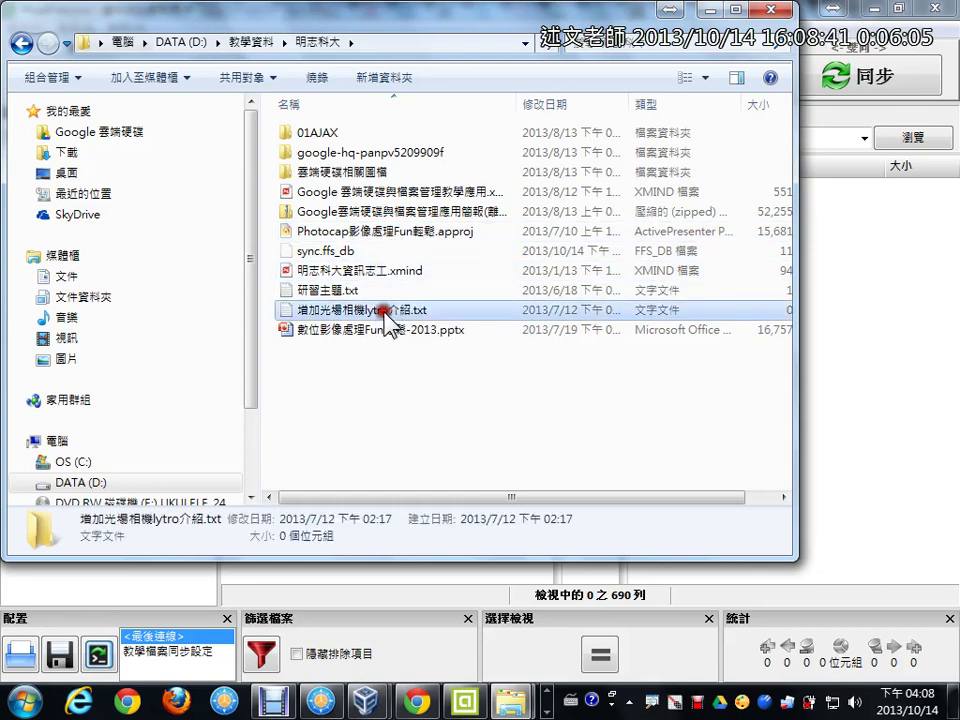
{"action": "left_click", "coordinate": [396, 311]}
{"action": "left_click", "coordinate": [409, 311]}
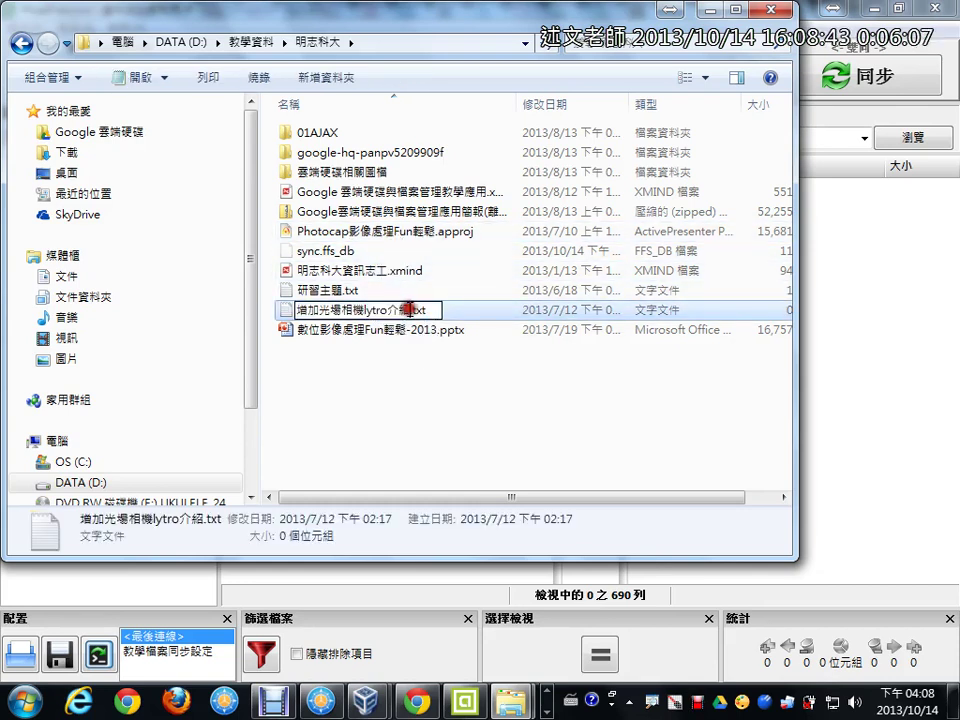
{"action": "type", "text": "123"}
{"action": "key", "text": "Return"}
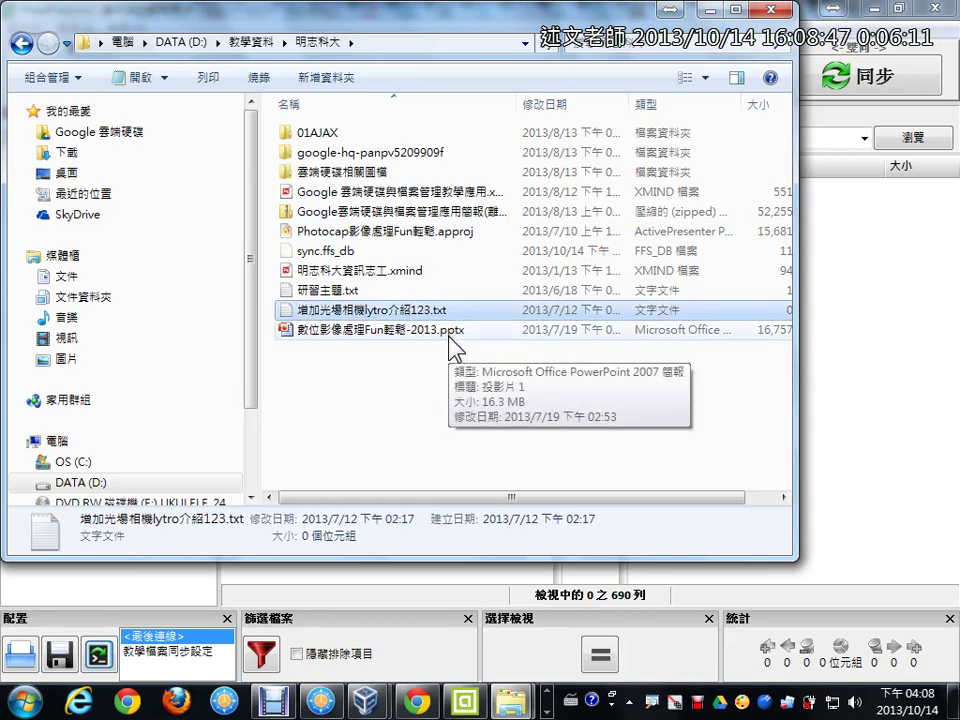
{"action": "left_click", "coordinate": [771, 10]}
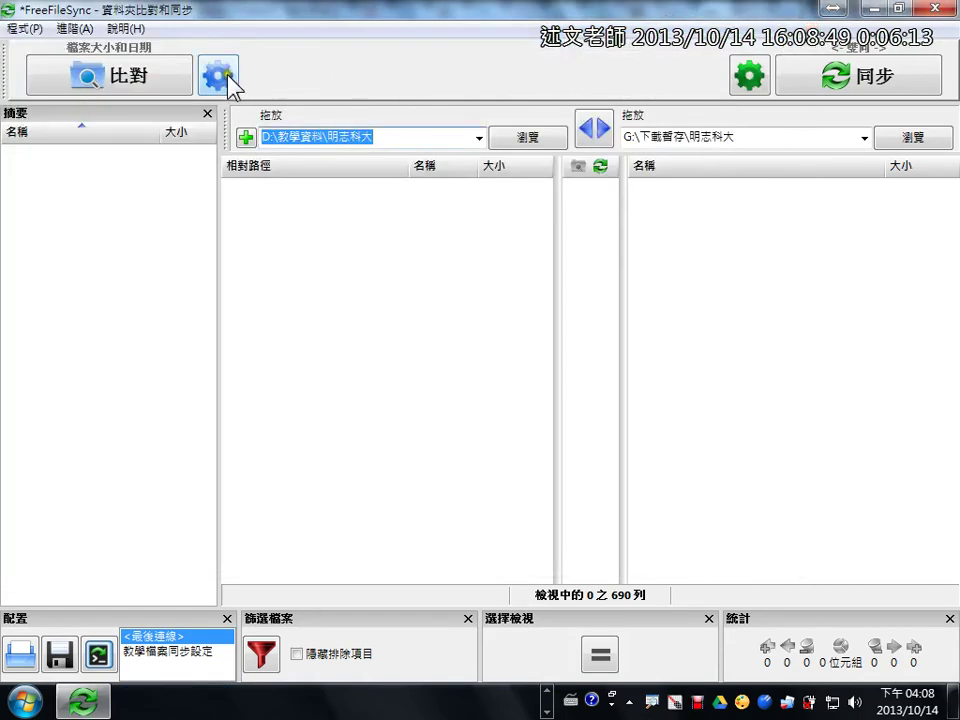
Compare the folders after the file rename, and widen the source list's name column to show full file names
{"action": "left_click", "coordinate": [157, 73]}
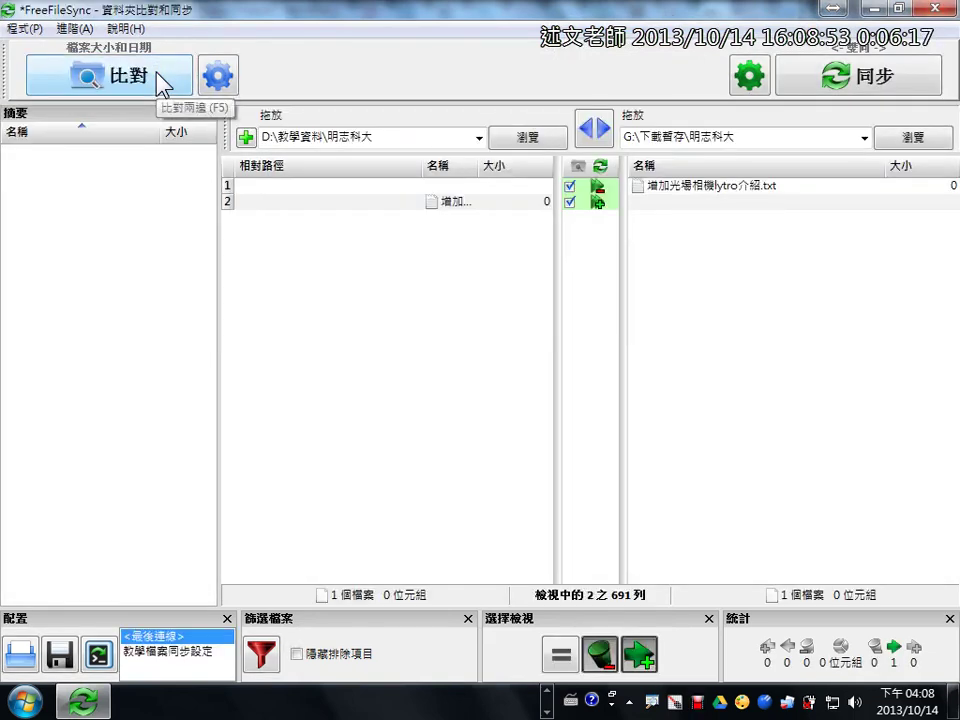
{"action": "left_click_drag", "start_coordinate": [422, 168], "coordinate": [324, 168]}
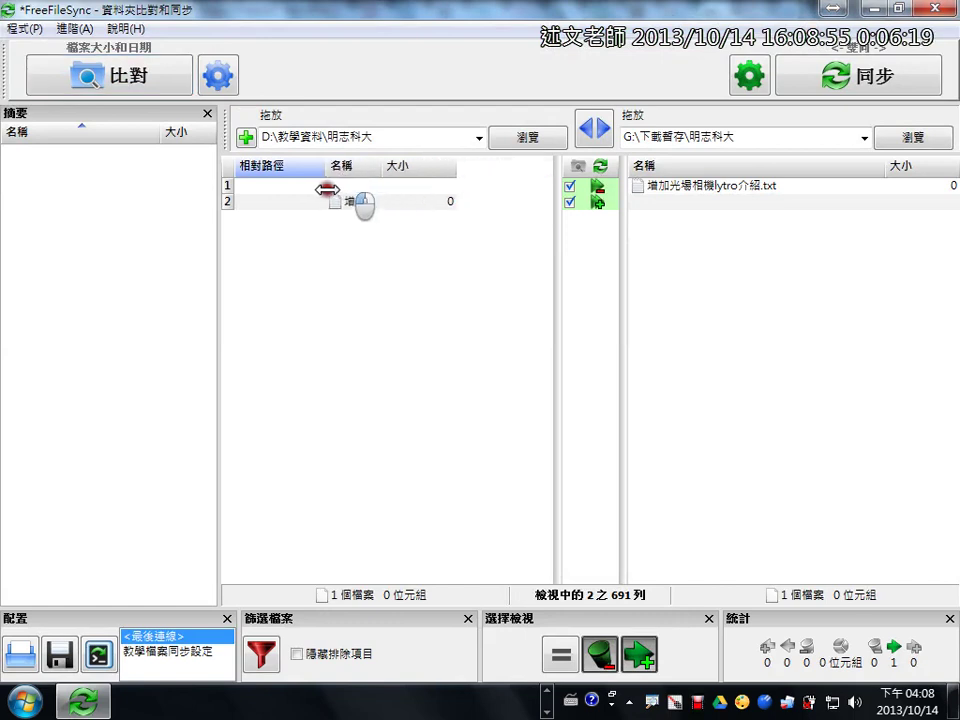
{"action": "left_click_drag", "start_coordinate": [389, 170], "coordinate": [493, 208]}
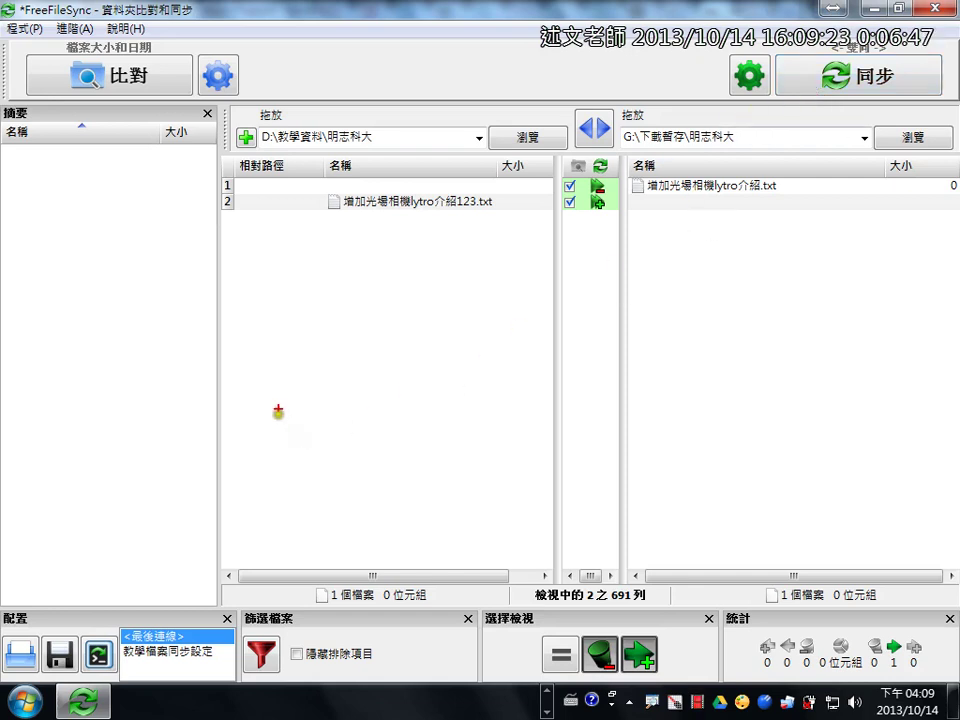
Examine the save dialog for the synchronization configuration, and cancel it without saving
{"action": "mouse_move", "coordinate": [283, 384]}
{"action": "left_mouse_down"}
{"action": "mouse_move", "coordinate": [222, 464]}
{"action": "mouse_move", "coordinate": [64, 622]}
{"action": "mouse_move", "coordinate": [119, 608]}
{"action": "left_mouse_up"}
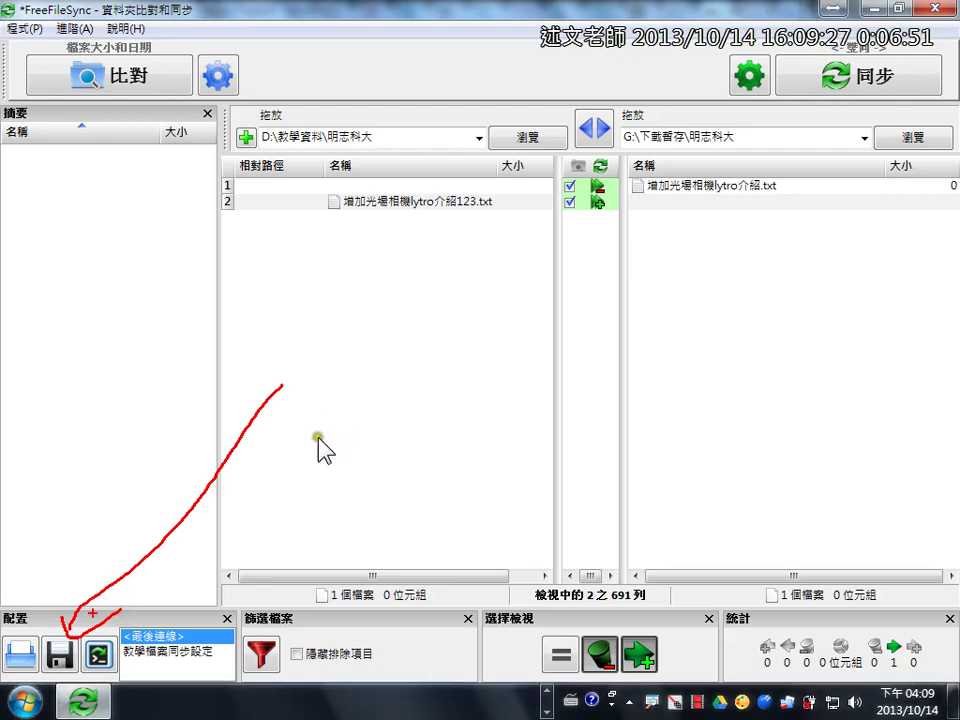
{"action": "key", "text": "Escape"}
{"action": "left_click", "coordinate": [59, 656]}
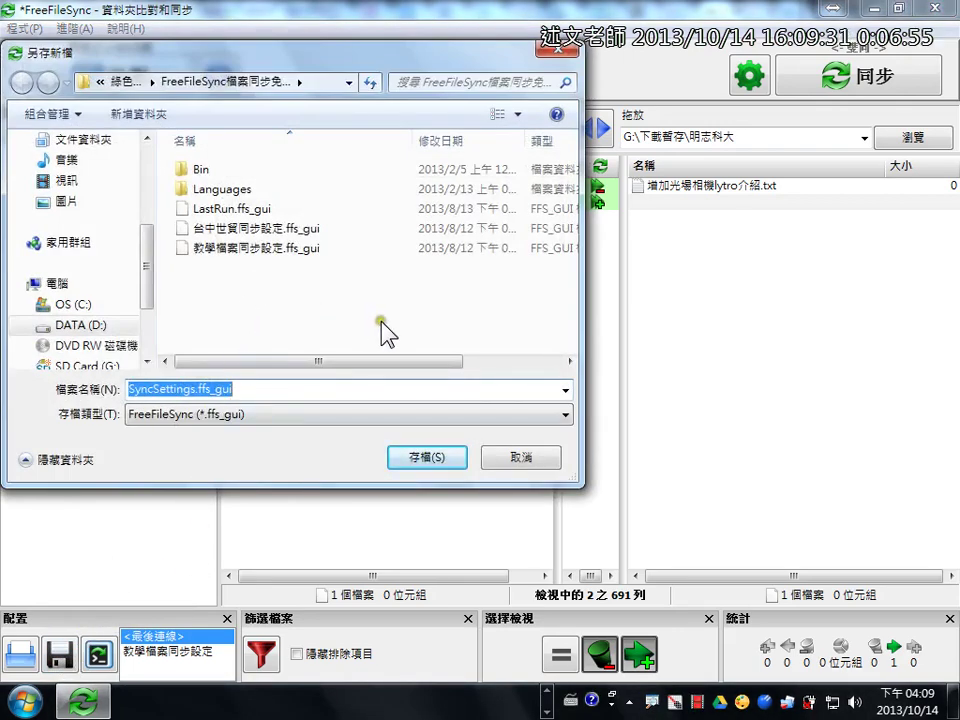
{"action": "left_click", "coordinate": [513, 458]}
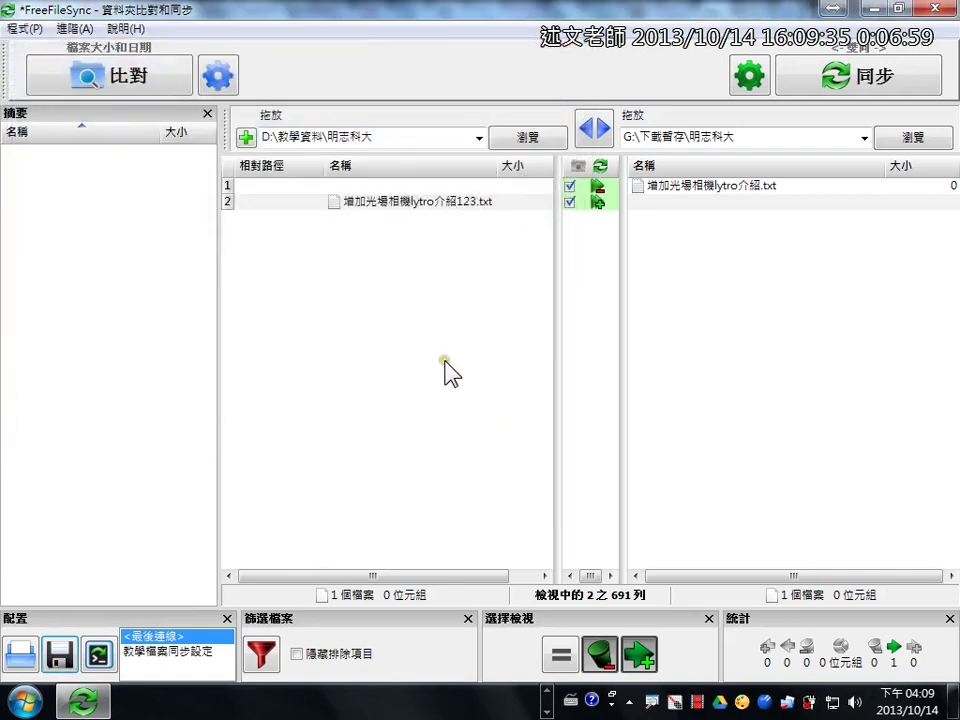
Add a second folder pair and set its source folder to G:\下載暫存\明志科大\雲端硬碟相關圖檔
{"action": "left_click", "coordinate": [245, 137]}
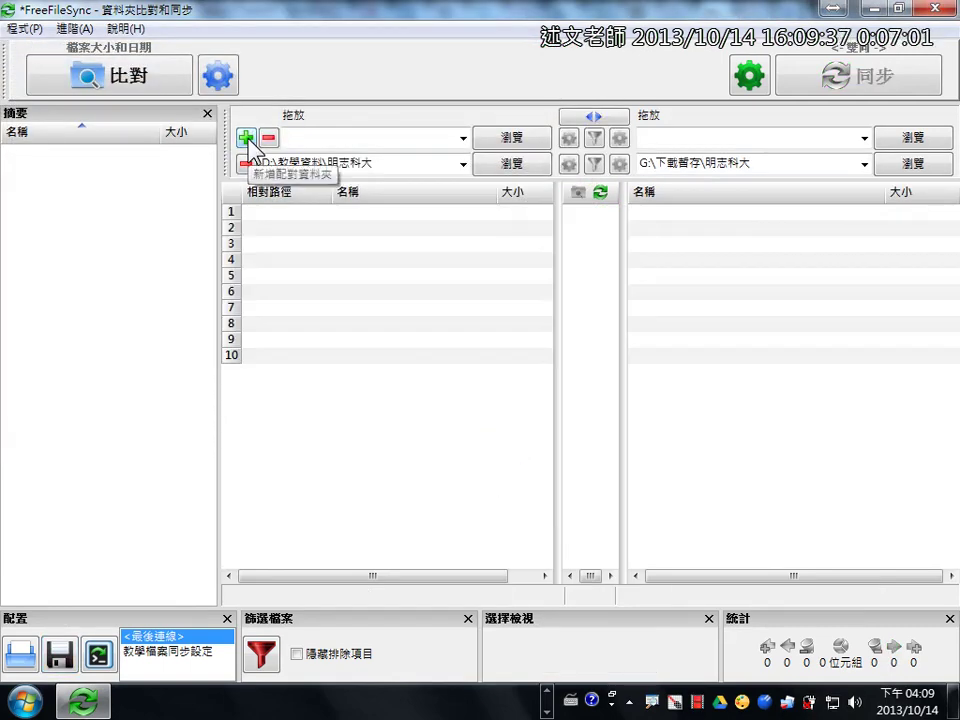
{"action": "left_click", "coordinate": [311, 140]}
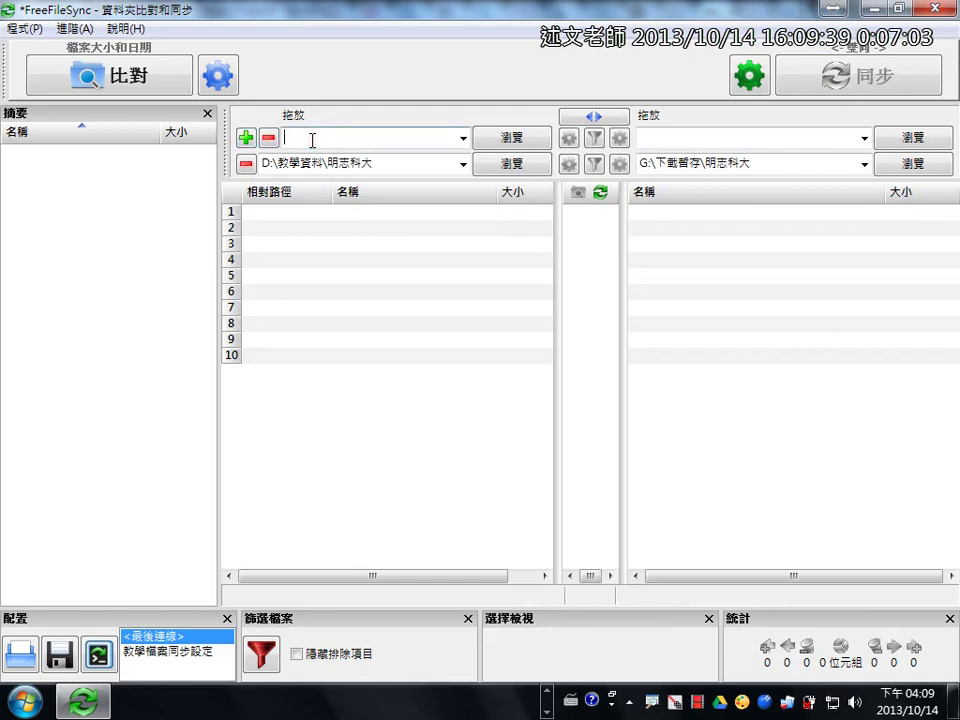
{"action": "left_click_drag", "start_coordinate": [369, 162], "coordinate": [270, 160]}
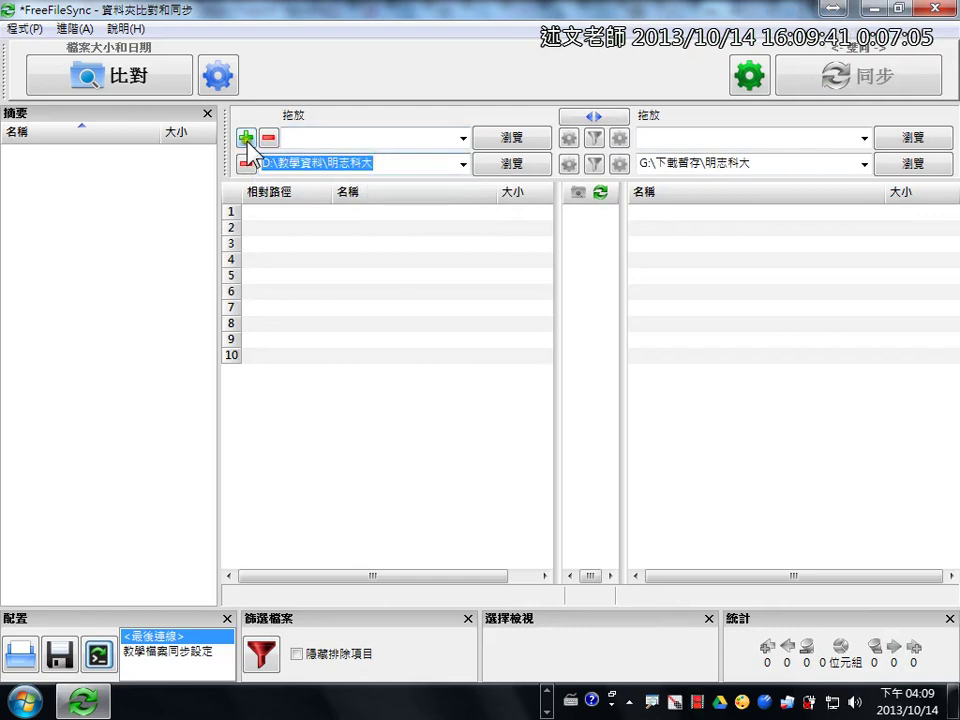
{"action": "left_click", "coordinate": [512, 139]}
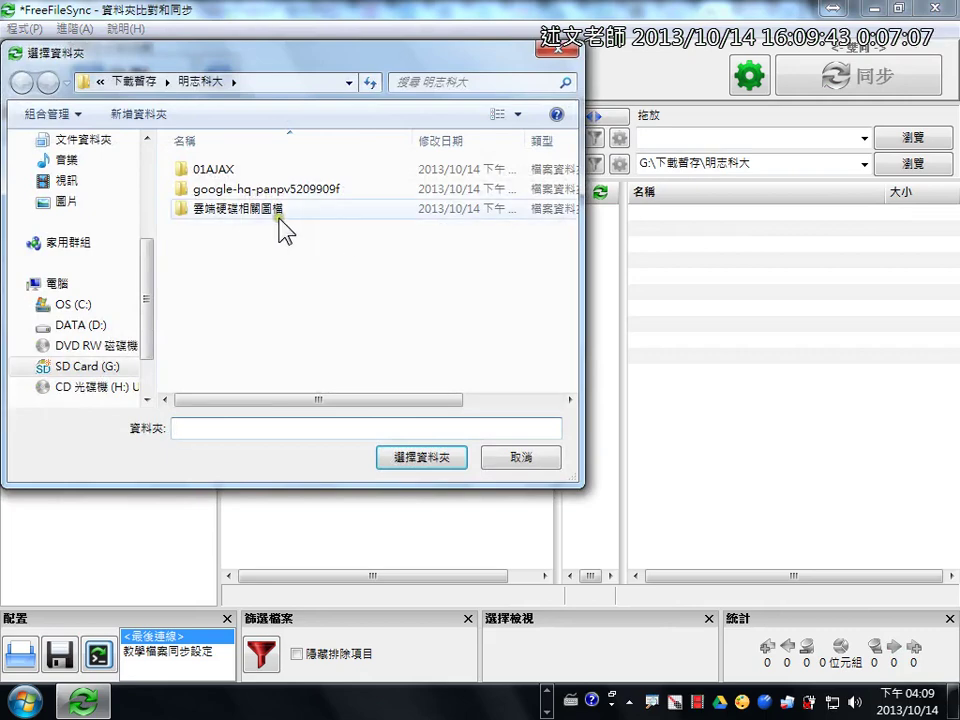
{"action": "double_click", "coordinate": [273, 209]}
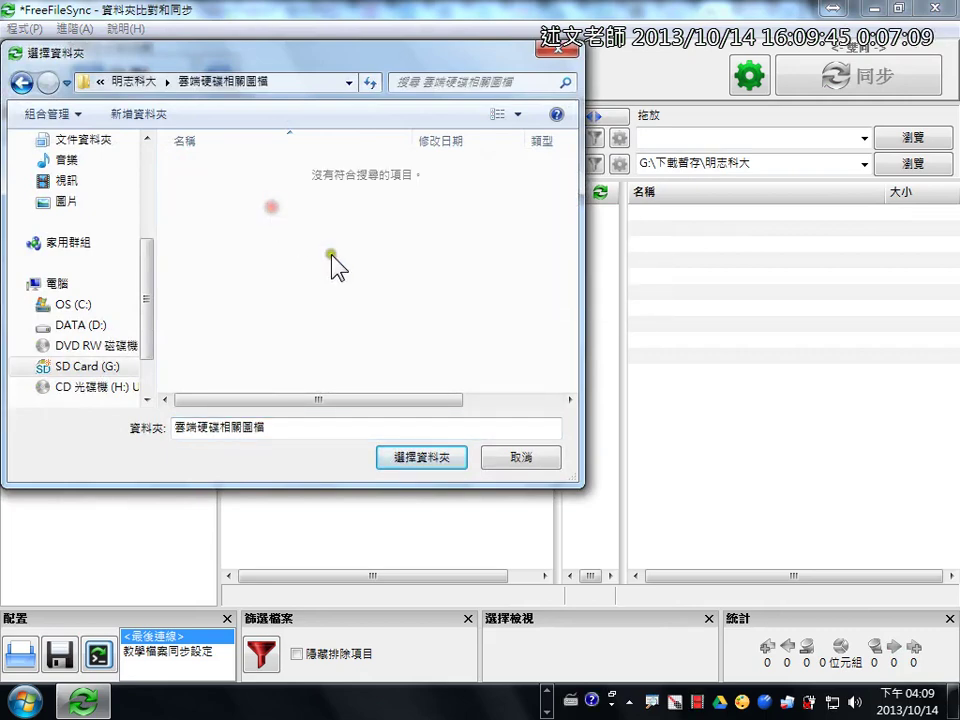
{"action": "left_click", "coordinate": [426, 458]}
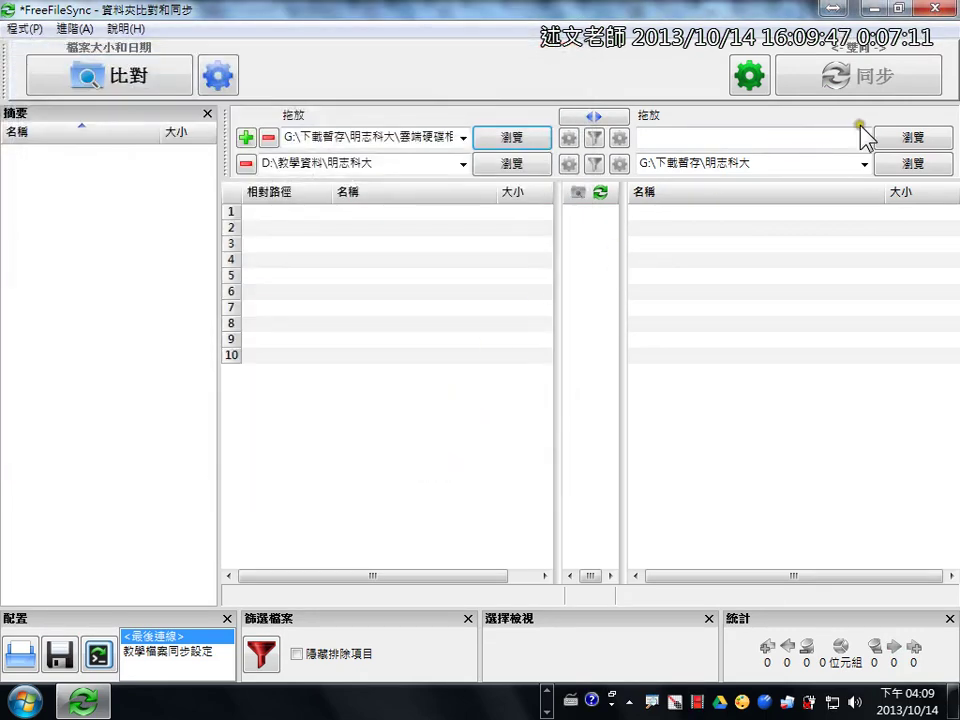
Set the new pair's target folder to G:\下載暫存\明志科大\雲端硬碟相關圖檔
{"action": "left_click", "coordinate": [905, 145]}
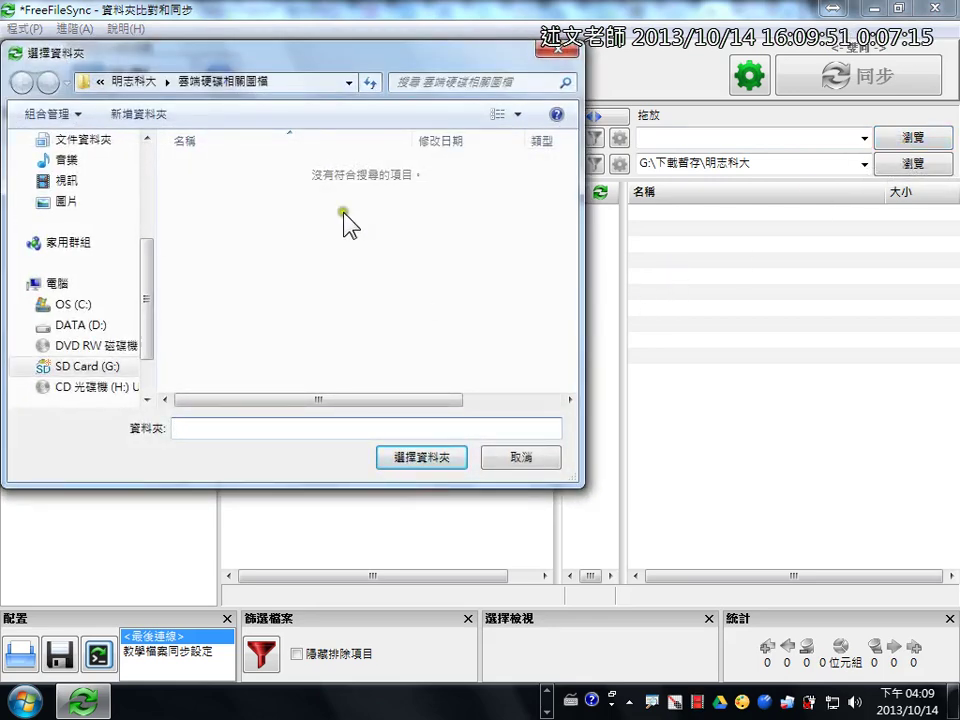
{"action": "left_click", "coordinate": [404, 461]}
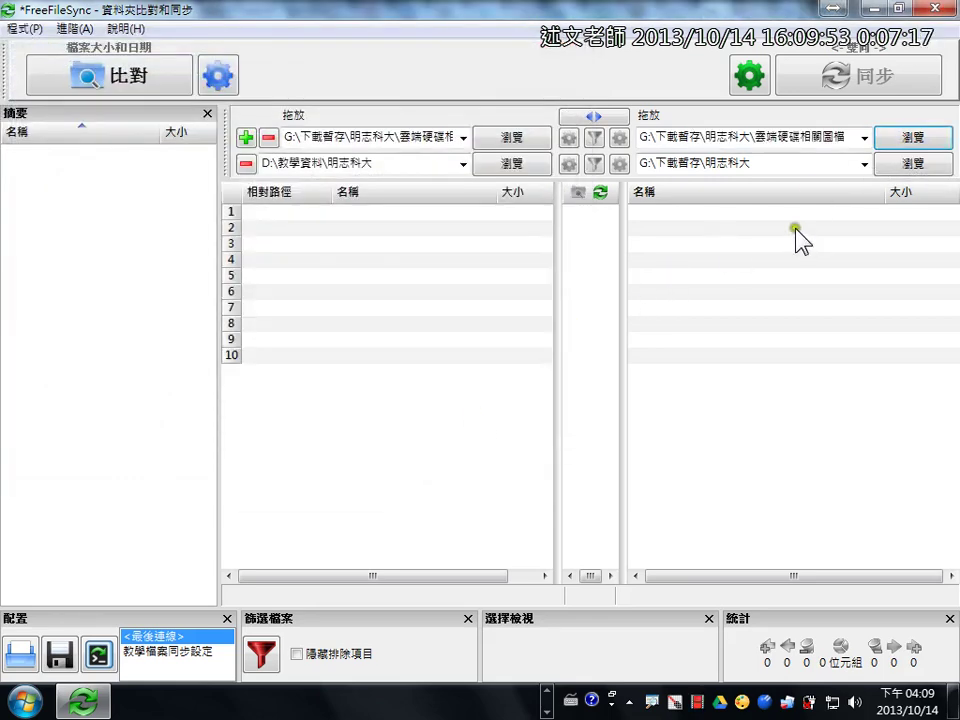
{"action": "left_click", "coordinate": [695, 162]}
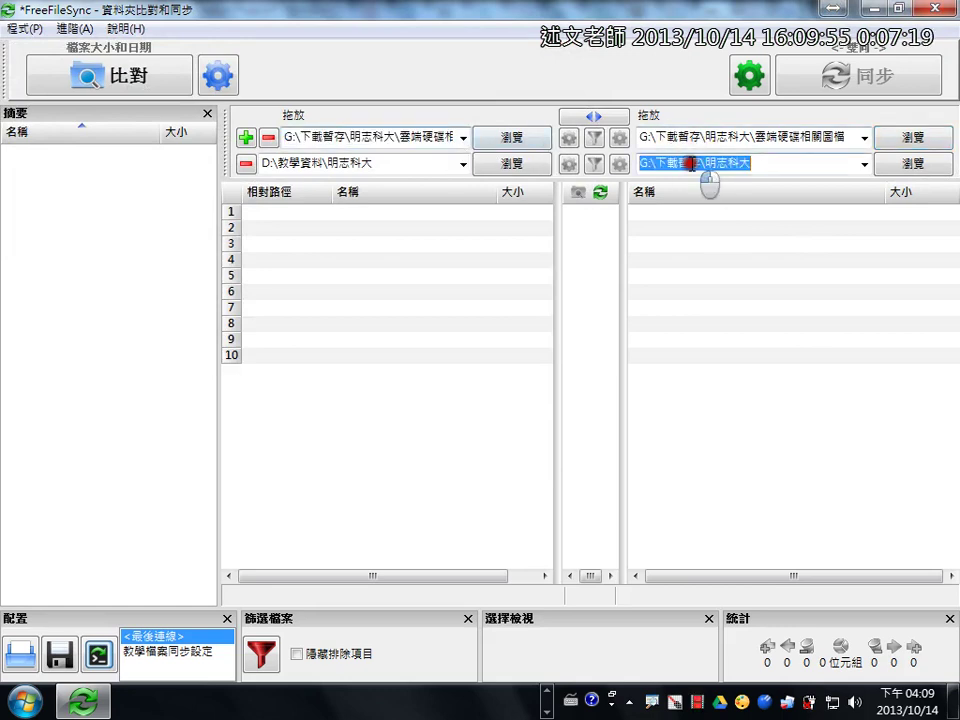
{"action": "left_click", "coordinate": [135, 82]}
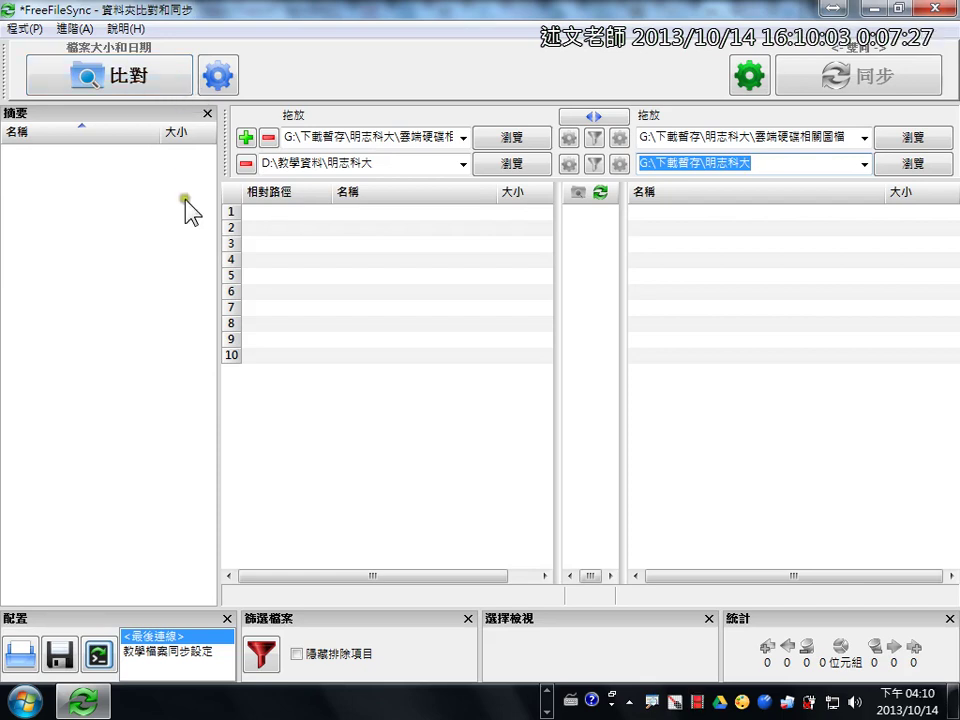
Switch to the Prezi presentation in Chrome and show its FreeFileSync檔案同步 topic
{"action": "left_click", "coordinate": [542, 693]}
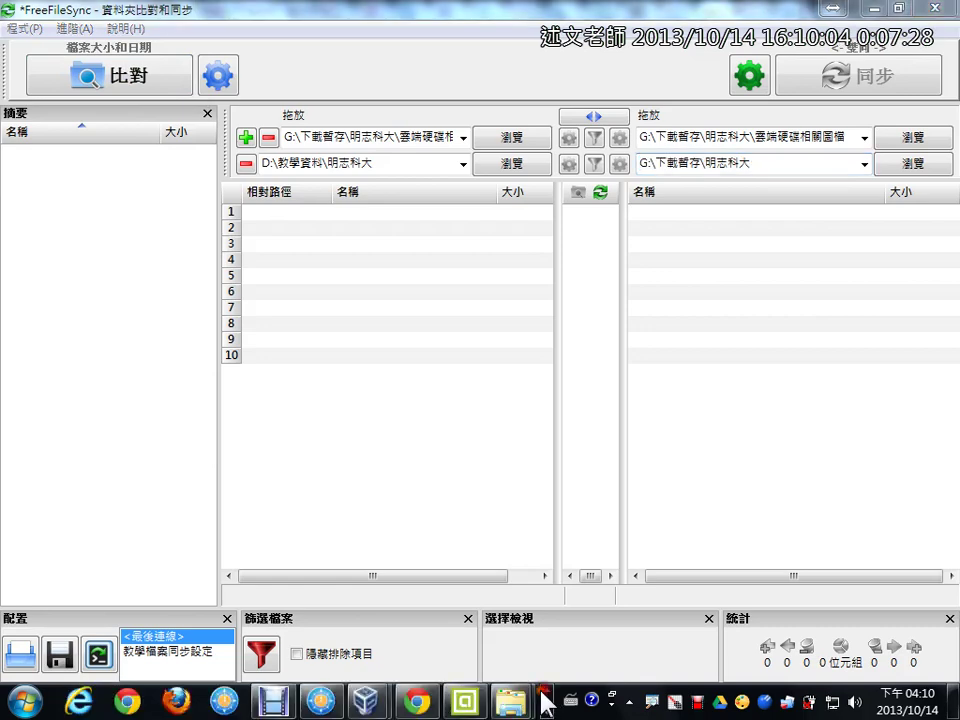
{"action": "left_click", "coordinate": [418, 700]}
{"action": "left_click_drag", "start_coordinate": [392, 308], "coordinate": [580, 271]}
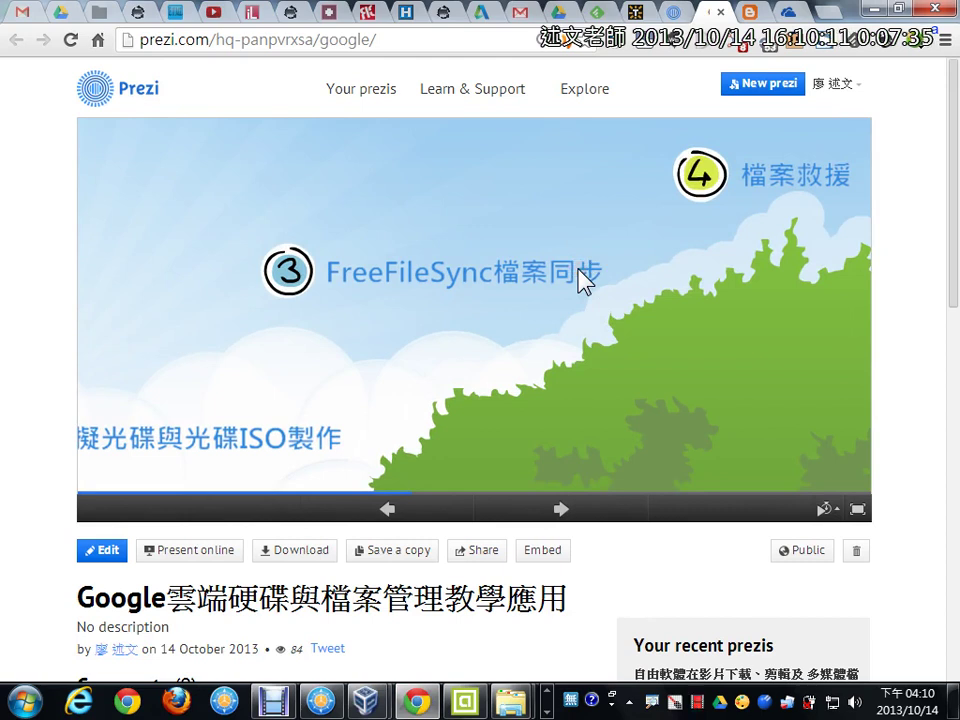